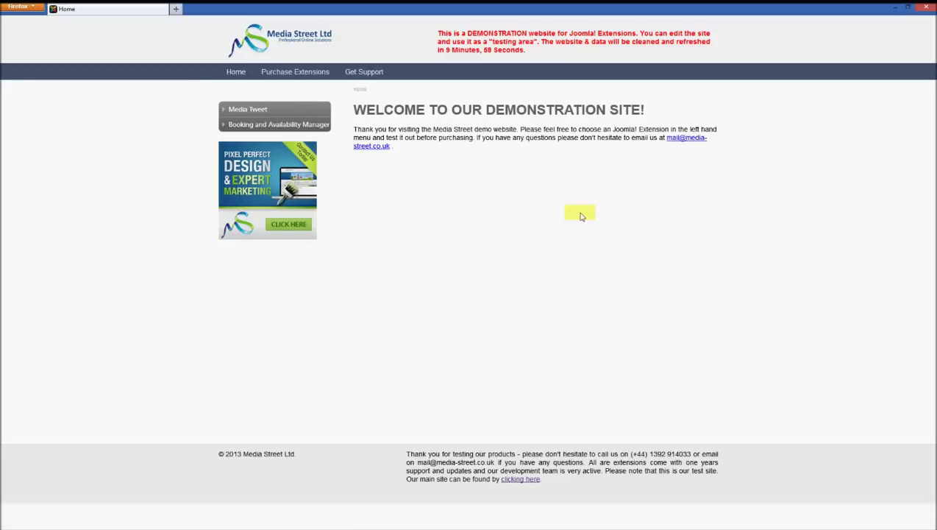
- Expand Booking and Availability Manager in the side menu to show its demo pages
{"action": "left_click", "coordinate": [250, 126]}
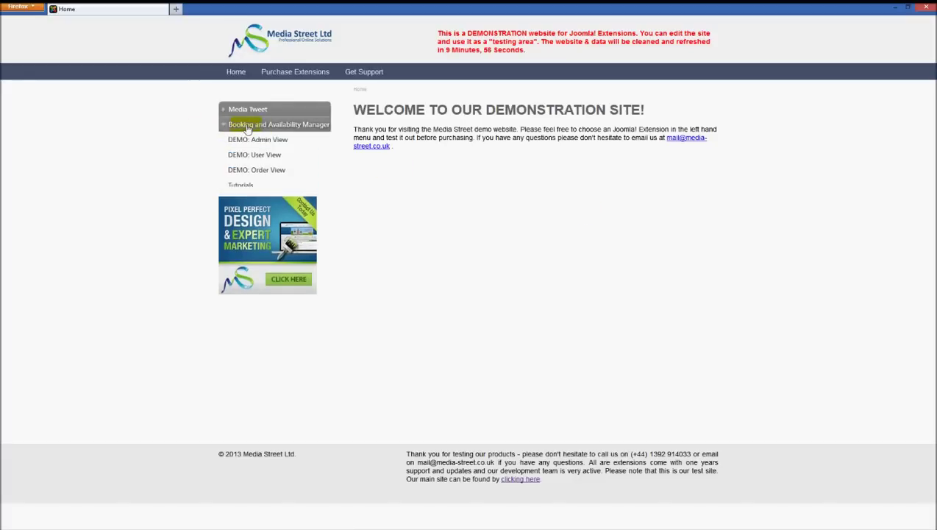
- Open the DEMO: Admin View page listing the Hotels calendar
{"action": "left_click", "coordinate": [262, 141]}
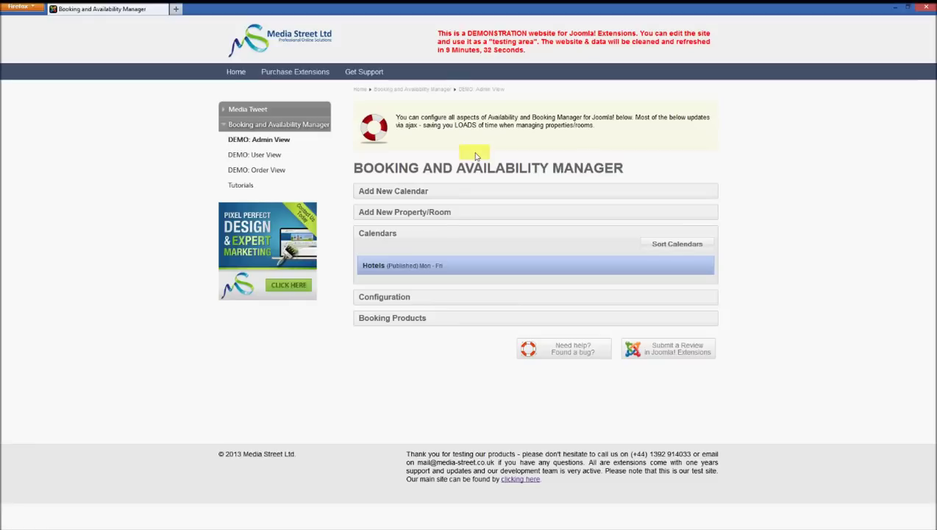
- Name a new calendar 'Weekly Stays at SElf Catering Properties in the UK' and reveal template options
{"action": "left_click", "coordinate": [434, 194]}
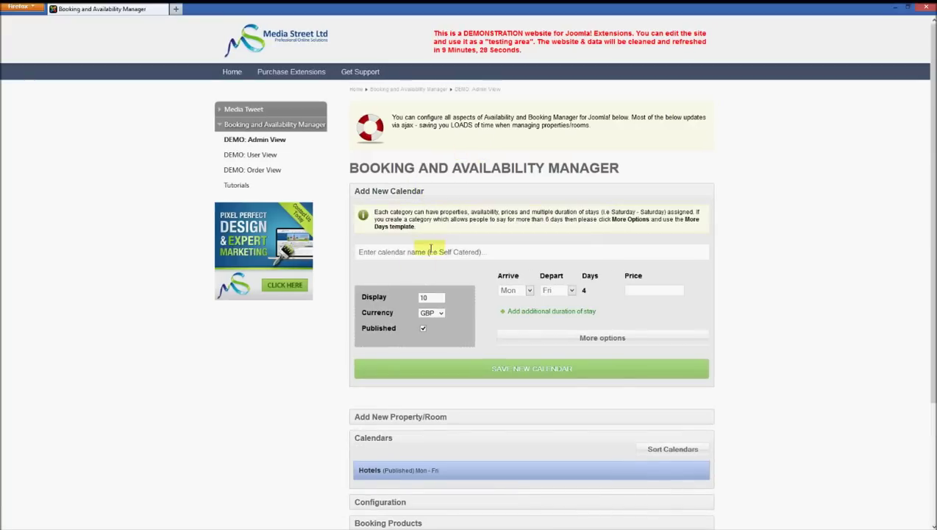
{"action": "left_click", "coordinate": [431, 250]}
{"action": "type", "text": "Weekly Stays at Sel"}
{"action": "type", "text": "ering Proper"}
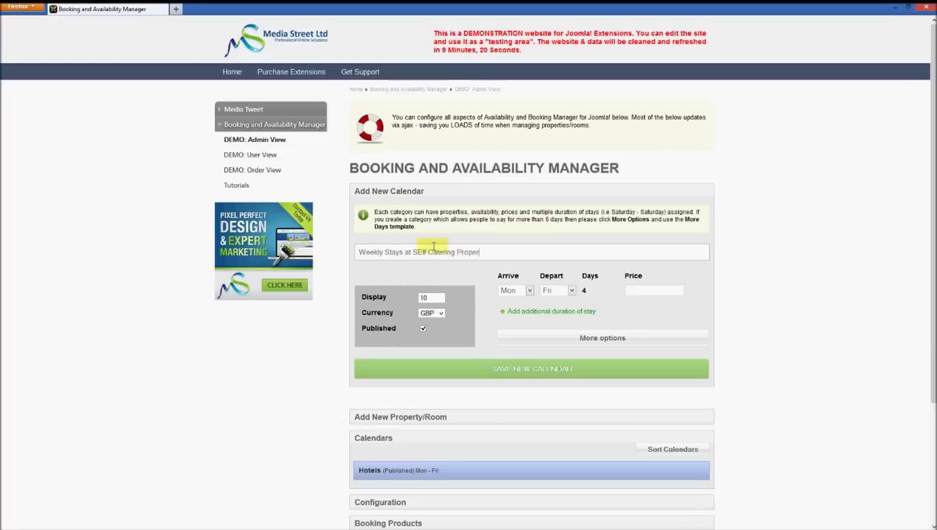
{"action": "type", "text": "ties in the U"}
{"action": "type", "text": "K"}
{"action": "left_click", "coordinate": [527, 292]}
{"action": "left_click", "coordinate": [665, 318]}
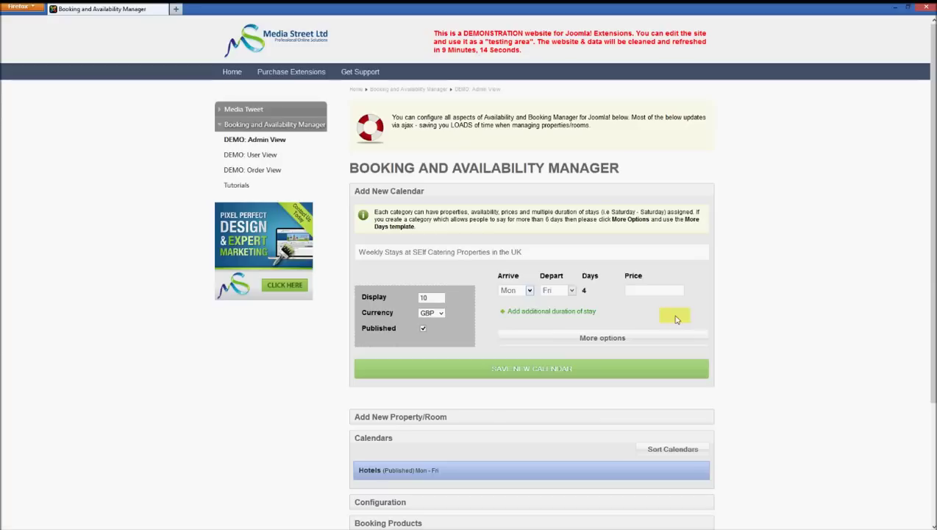
{"action": "left_click", "coordinate": [610, 339]}
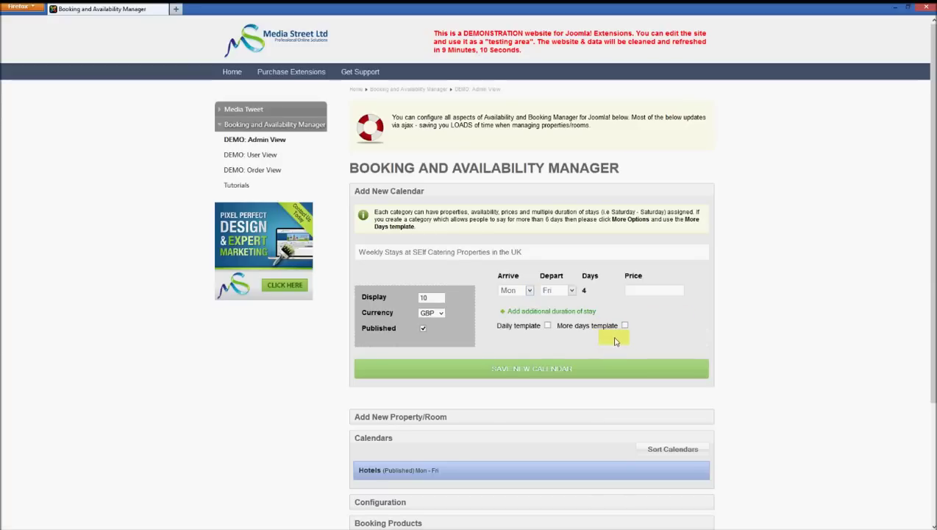
- Switch the calendar to a more-days template with Saturday arrival and Saturday departure
{"action": "left_click", "coordinate": [625, 325]}
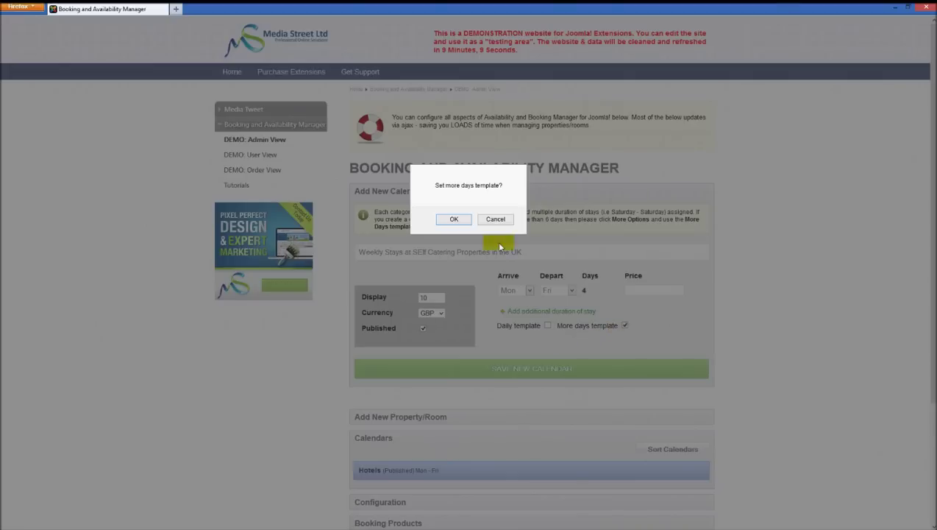
{"action": "left_click", "coordinate": [446, 220]}
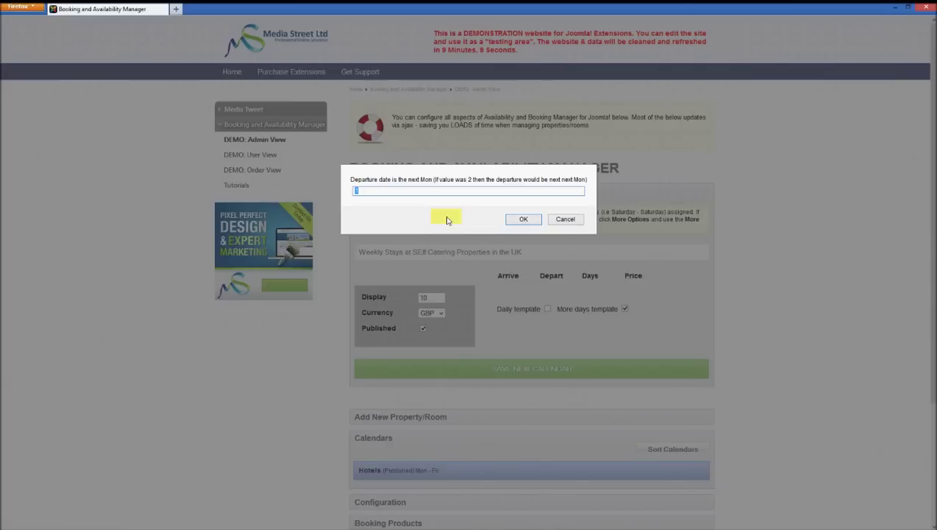
{"action": "left_click", "coordinate": [526, 218]}
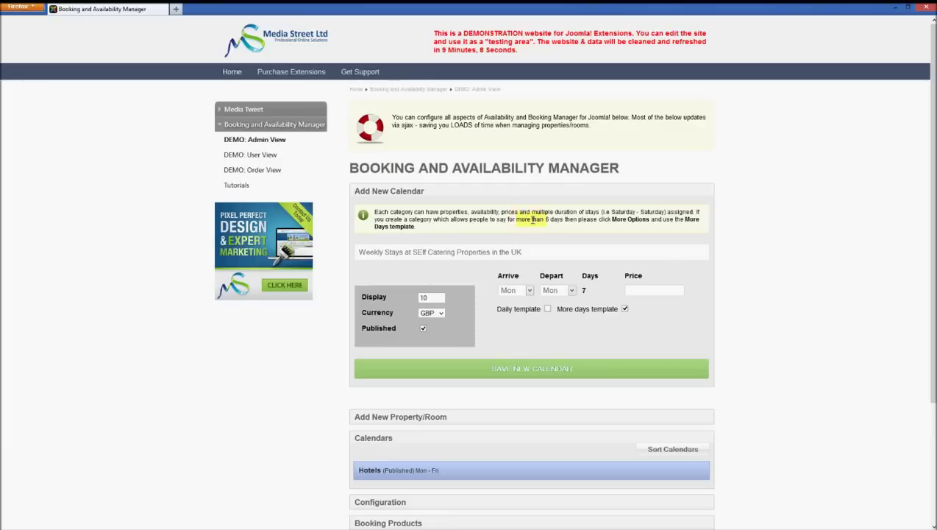
{"action": "left_click", "coordinate": [517, 290]}
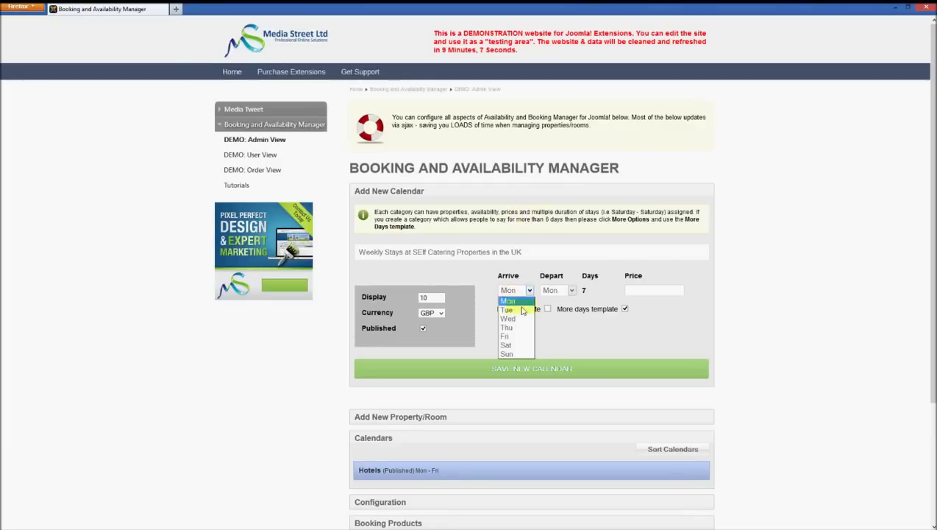
{"action": "left_click", "coordinate": [513, 344]}
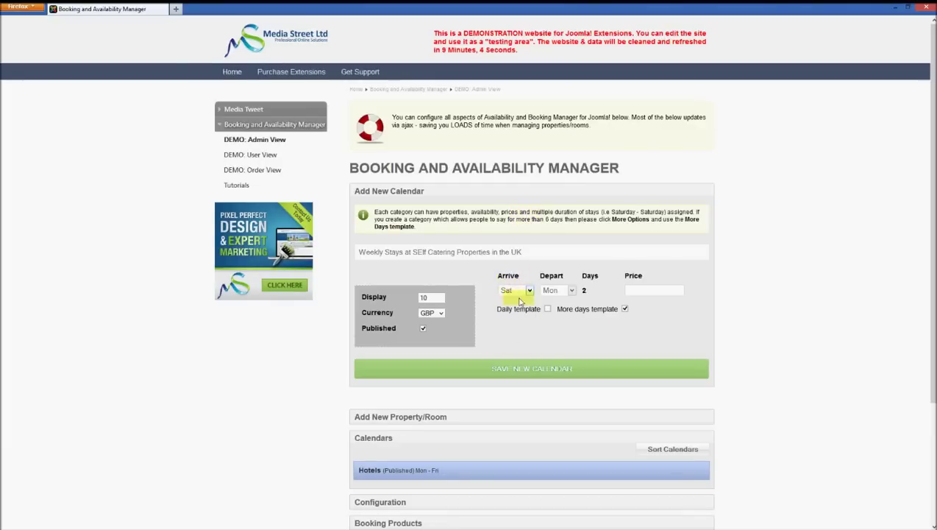
{"action": "left_click", "coordinate": [558, 290]}
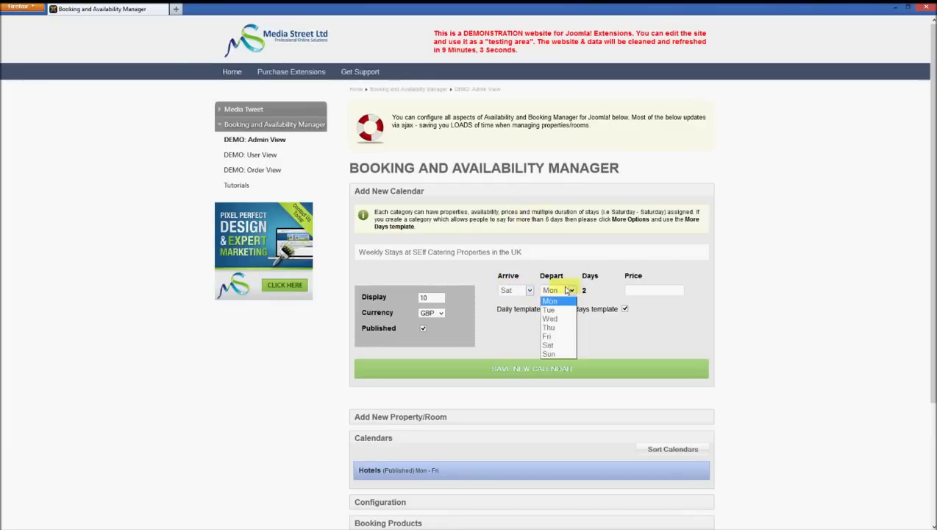
{"action": "left_click", "coordinate": [561, 346]}
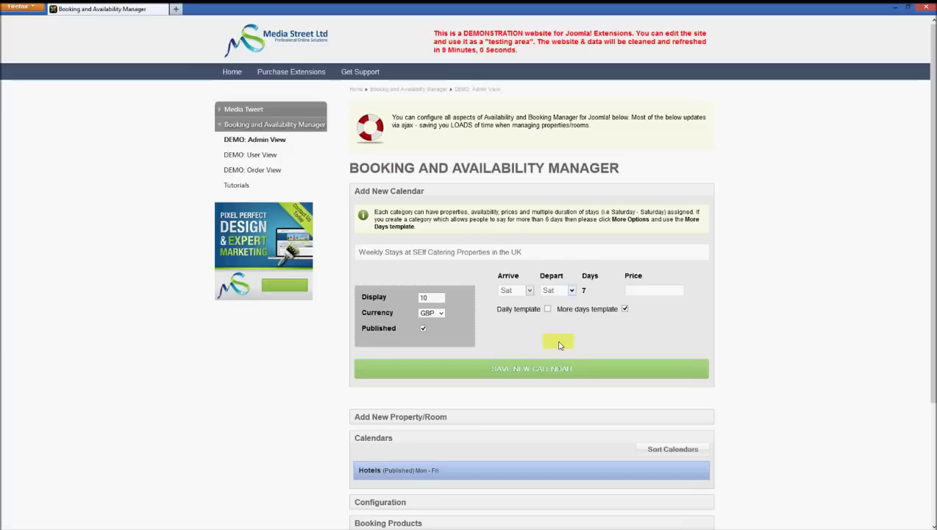
- Set the calendar price to 500 GBP and correct the calendar name's spelling
{"action": "left_click", "coordinate": [647, 291]}
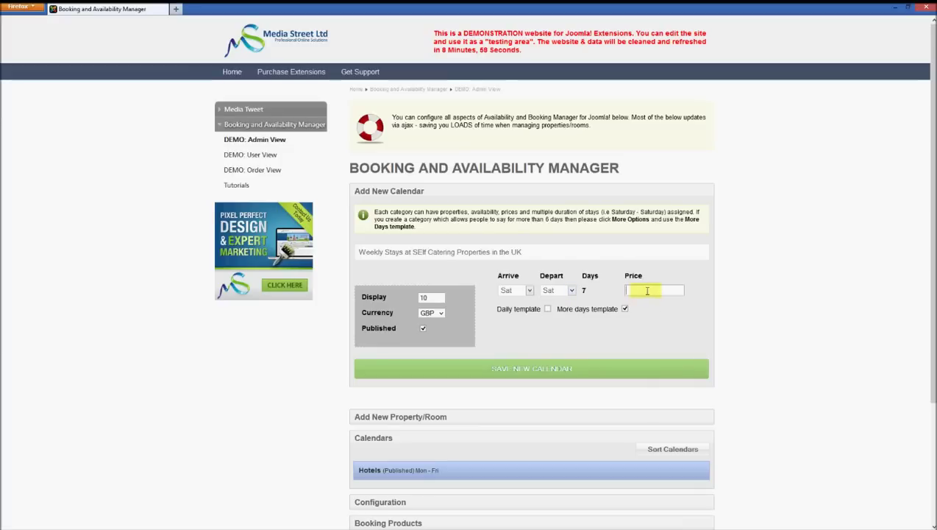
{"action": "type", "text": "500"}
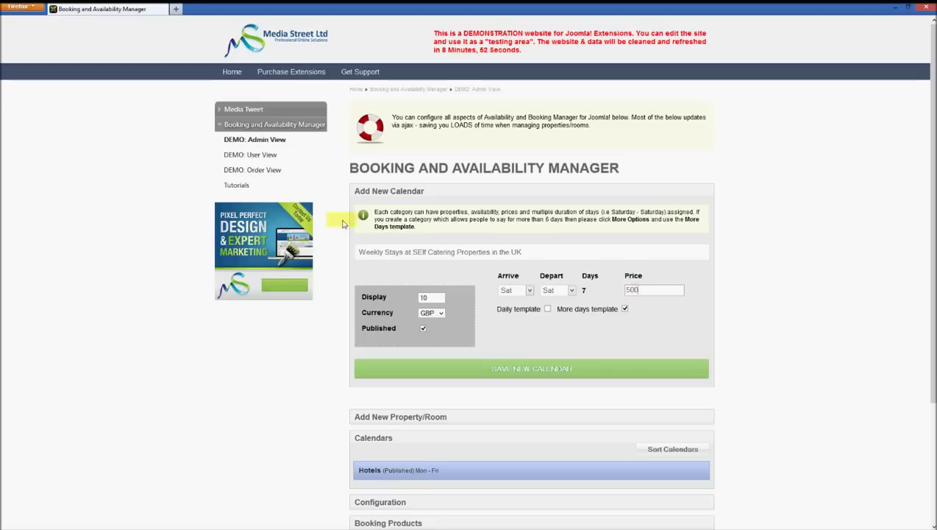
{"action": "left_click", "coordinate": [420, 252]}
{"action": "type", "text": "e"}
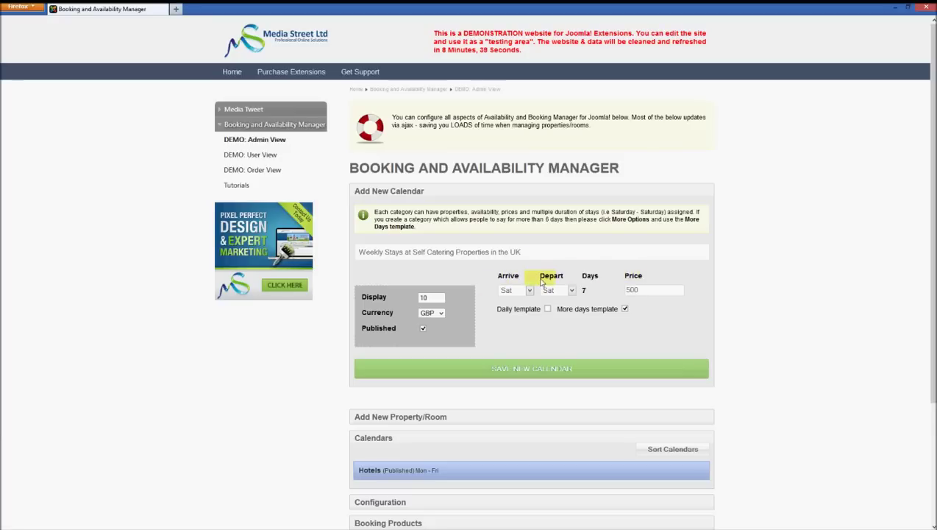
{"action": "left_click", "coordinate": [441, 314]}
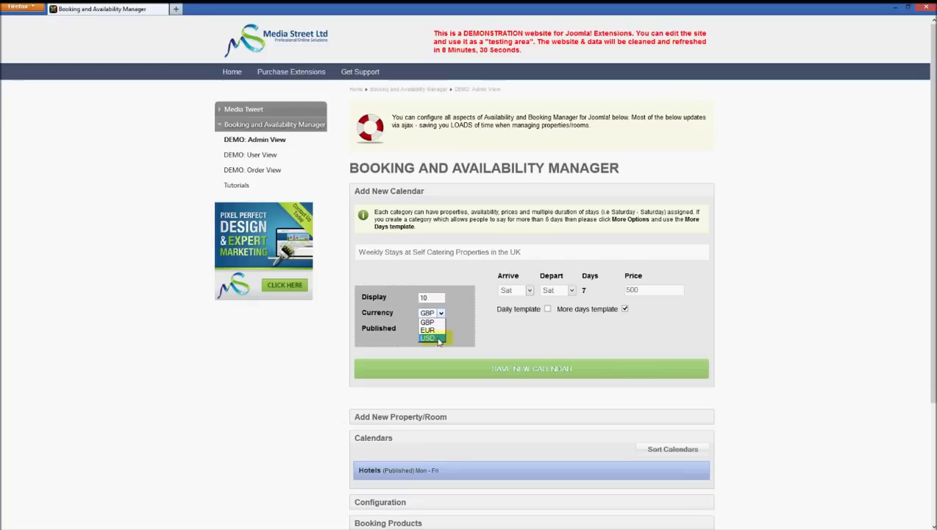
{"action": "left_click", "coordinate": [453, 325]}
- Save the new weekly-stays calendar, confirming the prompt
{"action": "left_click", "coordinate": [495, 367]}
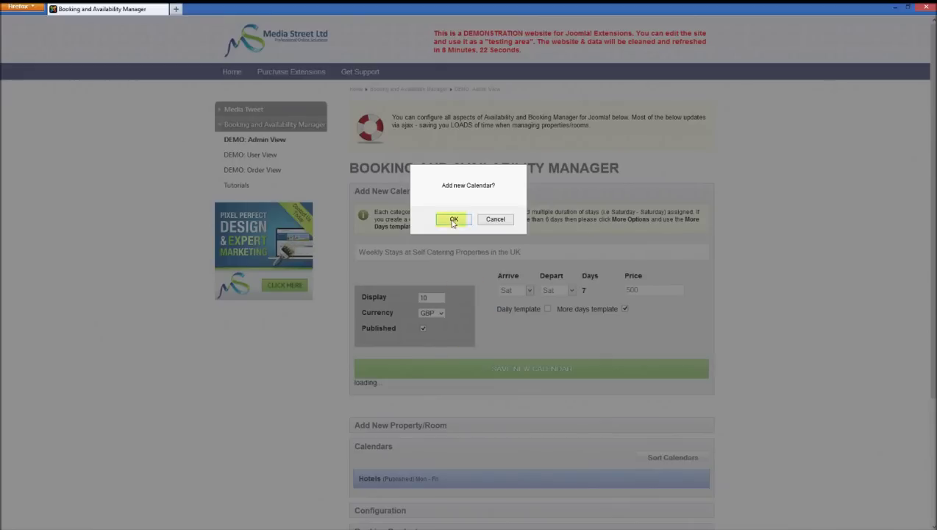
{"action": "left_click", "coordinate": [452, 219]}
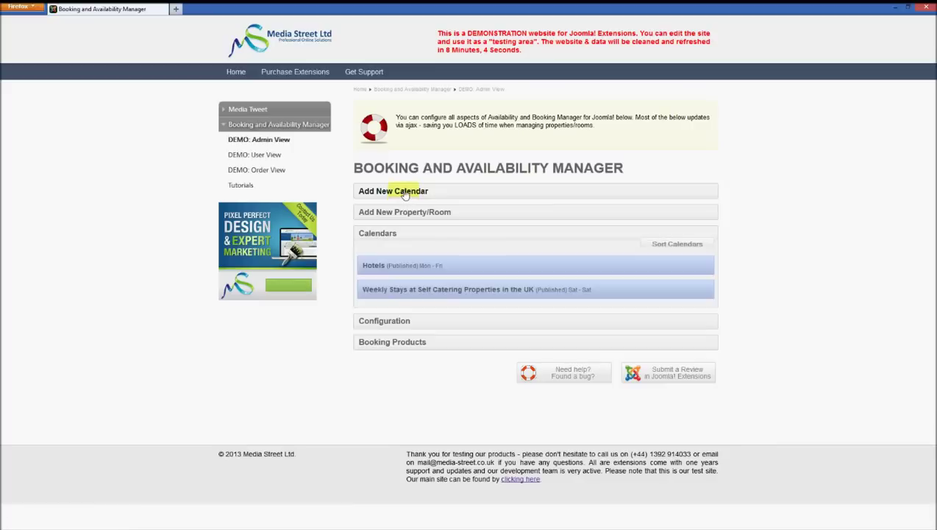
{"action": "left_click", "coordinate": [419, 221]}
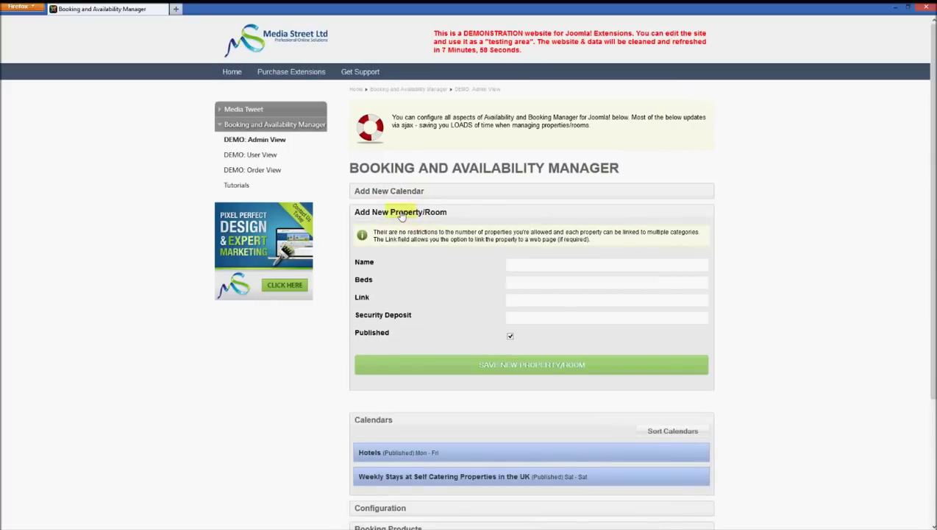
{"action": "left_click", "coordinate": [401, 212]}
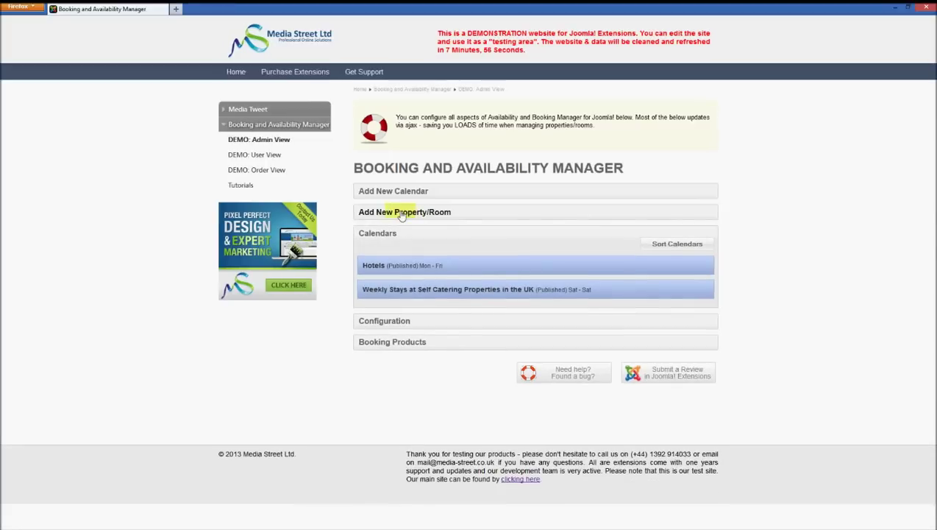
{"action": "left_click", "coordinate": [401, 213]}
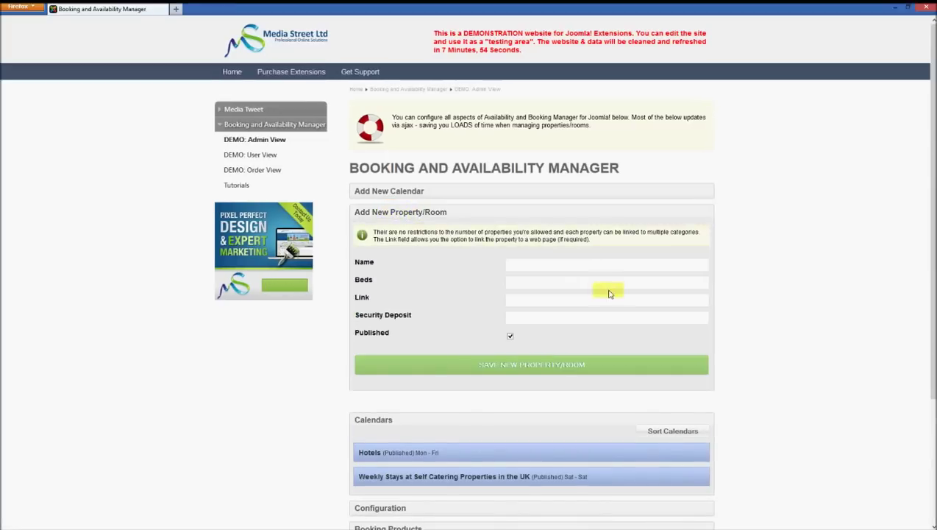
{"action": "left_click", "coordinate": [579, 265]}
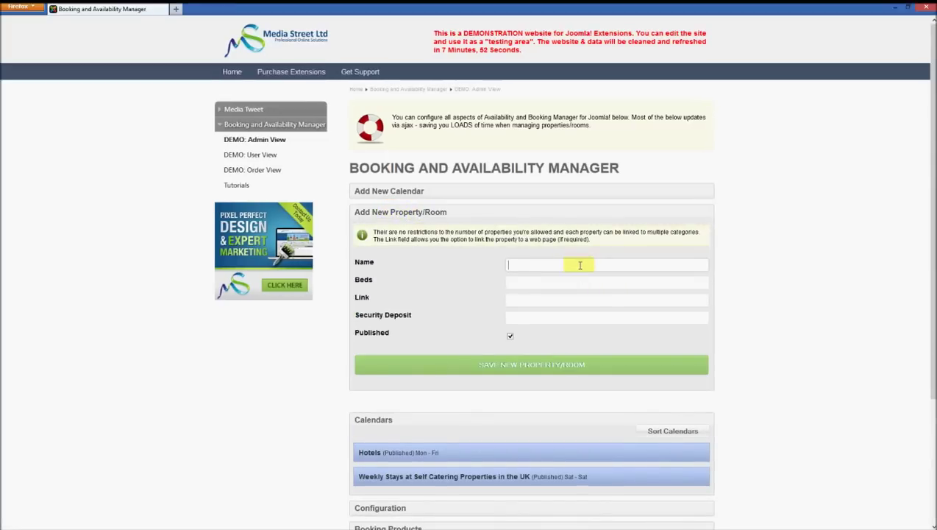
{"action": "type", "text": "Cott"}
{"action": "type", "text": "age of M"}
{"action": "type", "text": "ine"}
{"action": "left_click", "coordinate": [513, 281]}
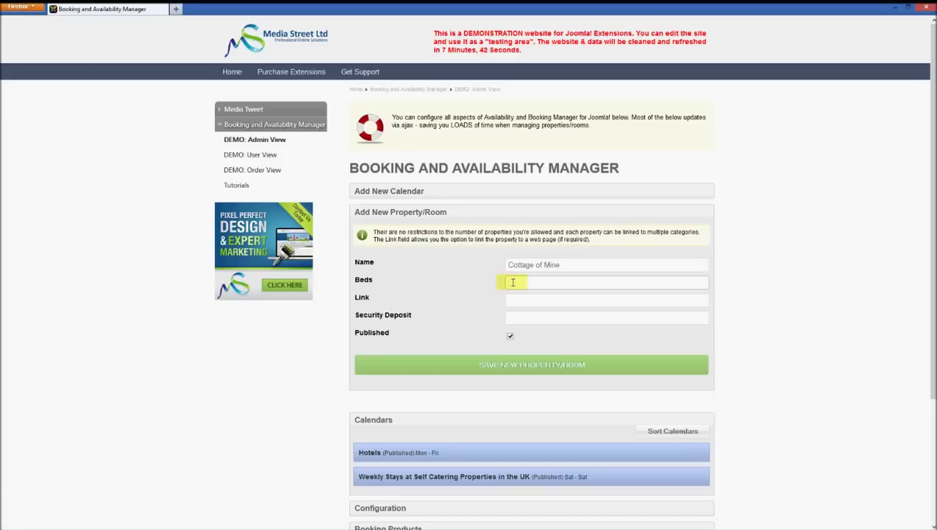
{"action": "type", "text": "5"}
{"action": "left_click", "coordinate": [527, 298]}
{"action": "type", "text": "http://www."}
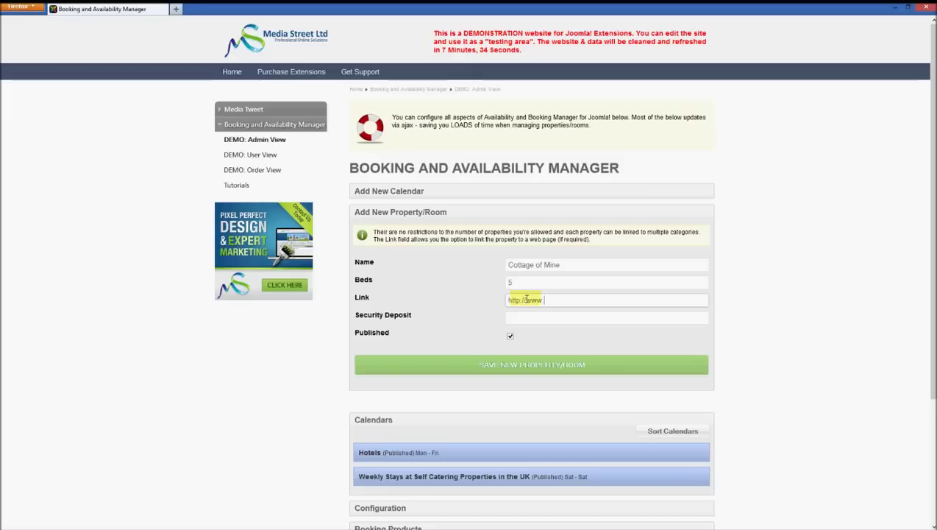
{"action": "type", "text": "media-str"}
{"action": "type", "text": "eet.co"}
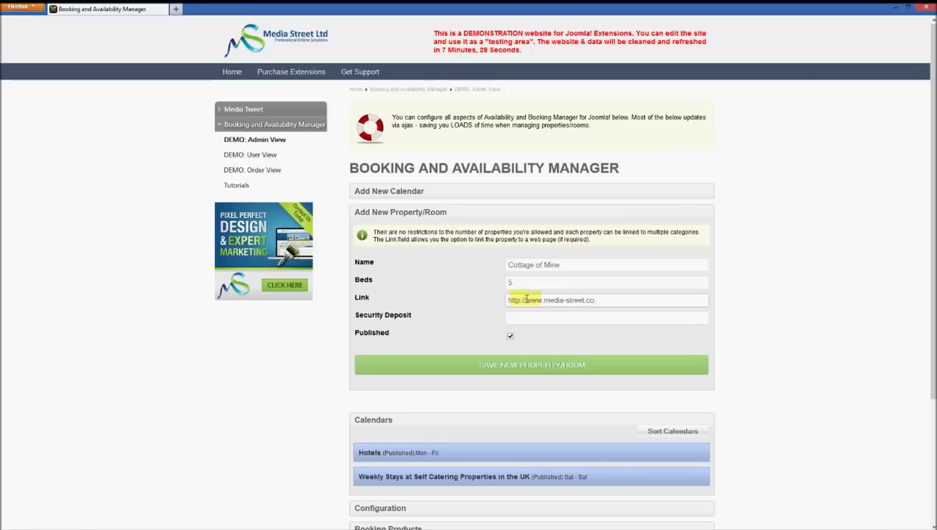
{"action": "type", "text": ".uk"}
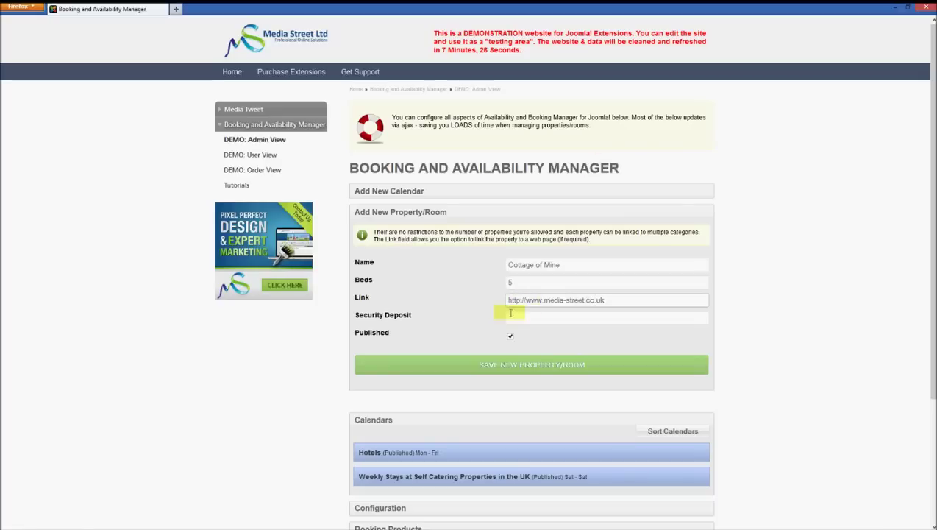
- Give the property a 200 security deposit and save it
{"action": "left_click", "coordinate": [440, 271]}
{"action": "left_click", "coordinate": [376, 318]}
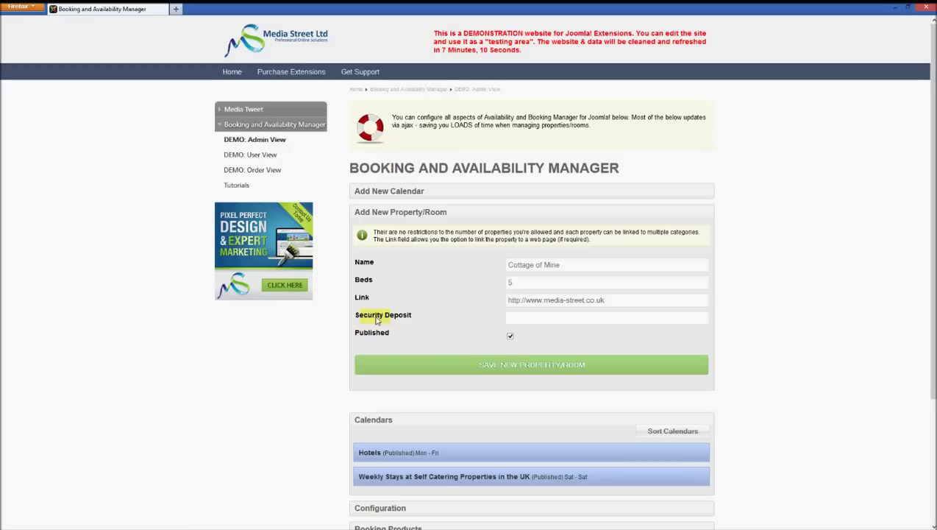
{"action": "left_click", "coordinate": [515, 317]}
{"action": "type", "text": "200"}
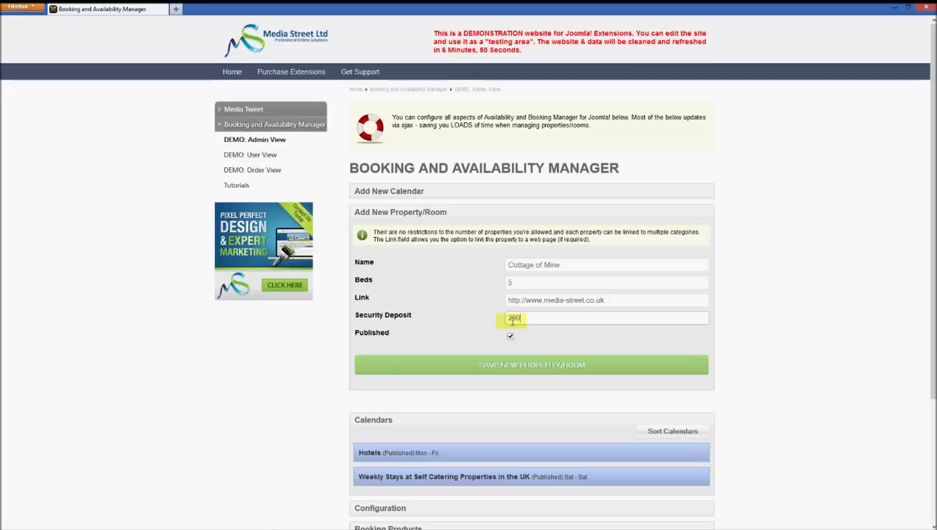
{"action": "left_click", "coordinate": [364, 263]}
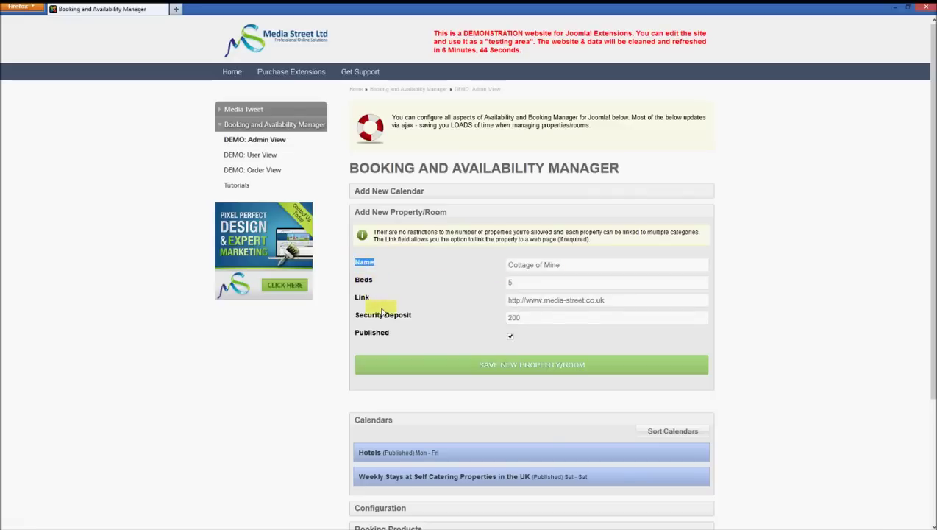
{"action": "left_click", "coordinate": [537, 366]}
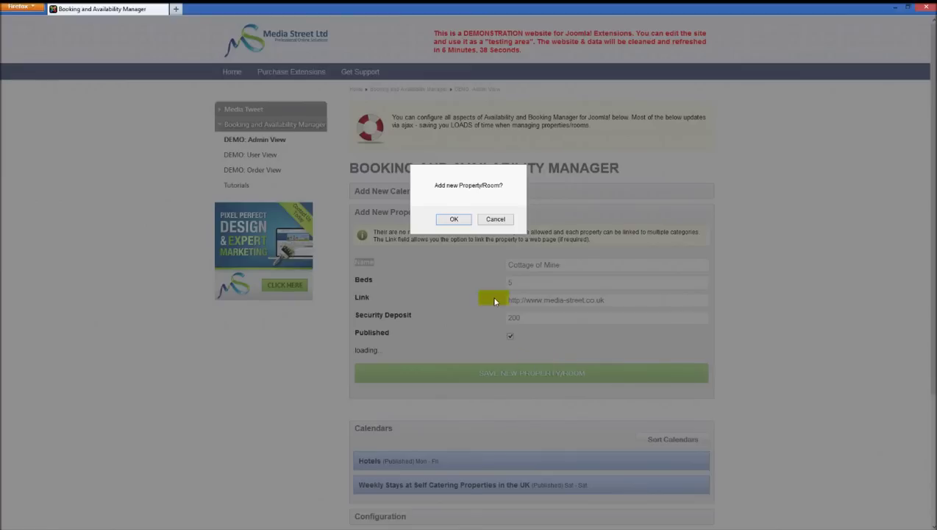
- Confirm adding Cottage of Mine and collapse the Add New Property/Room form
{"action": "left_click", "coordinate": [461, 221]}
{"action": "left_click", "coordinate": [470, 222]}
{"action": "left_click", "coordinate": [477, 221]}
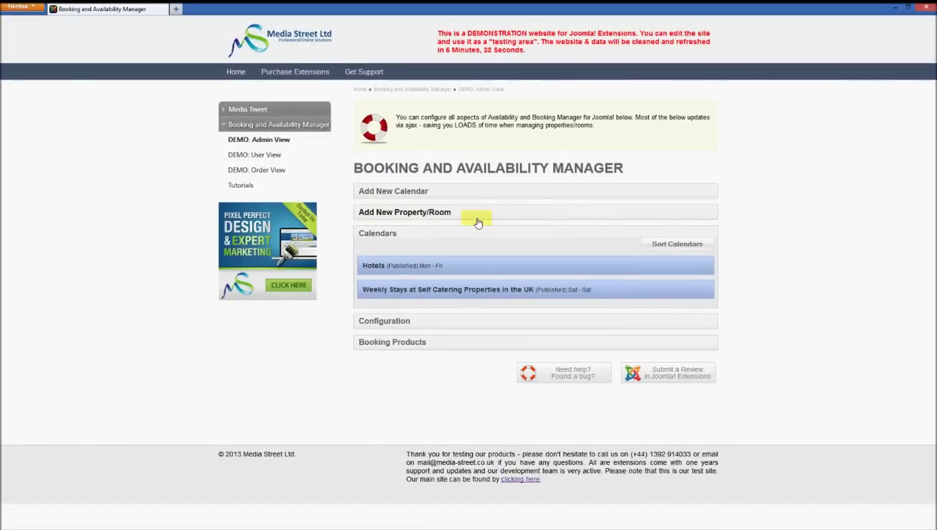
{"action": "left_click", "coordinate": [477, 221]}
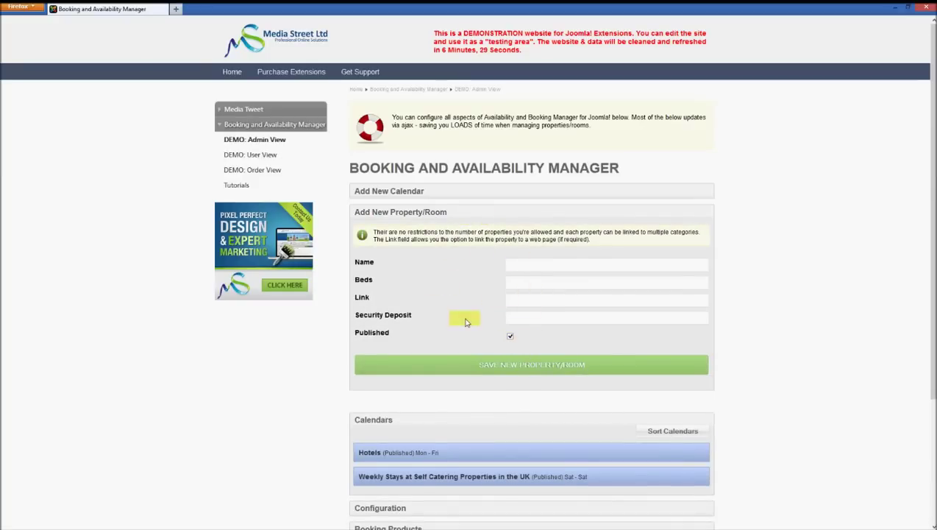
{"action": "left_click", "coordinate": [441, 213]}
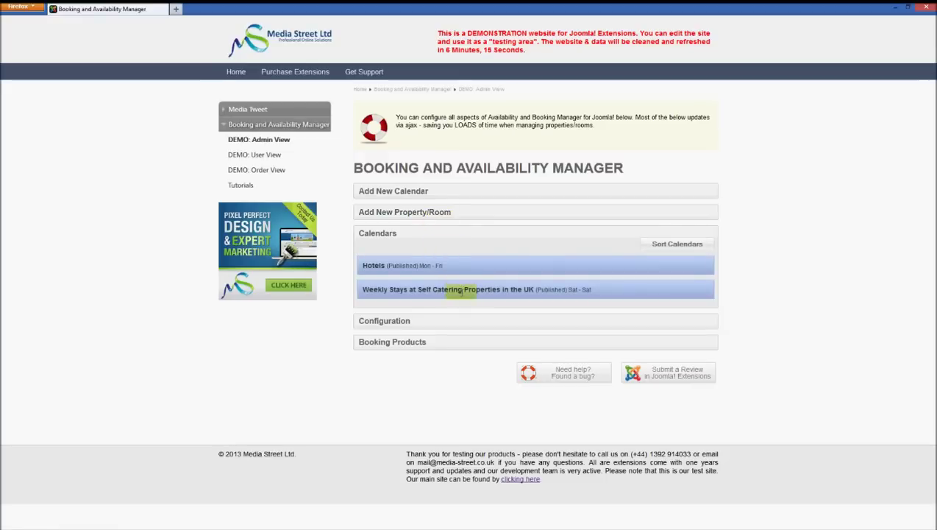
{"action": "left_click", "coordinate": [458, 291]}
- Price Propery ZYX at 700 (13 April), 550 (20 April), 400 (25 May) and unhide it
{"action": "scroll", "coordinate": [461, 292], "scroll_direction": "down", "scroll_amount": 5}
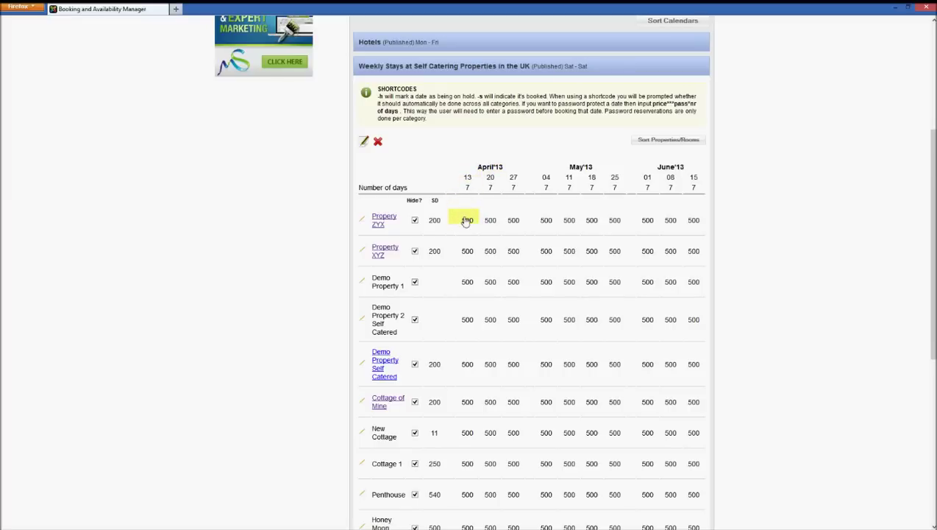
{"action": "left_click", "coordinate": [466, 220]}
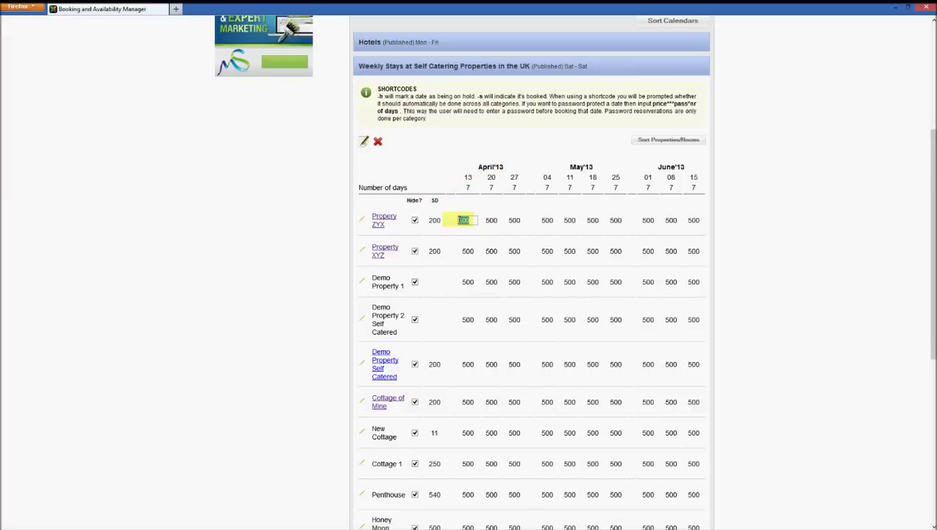
{"action": "type", "text": "20"}
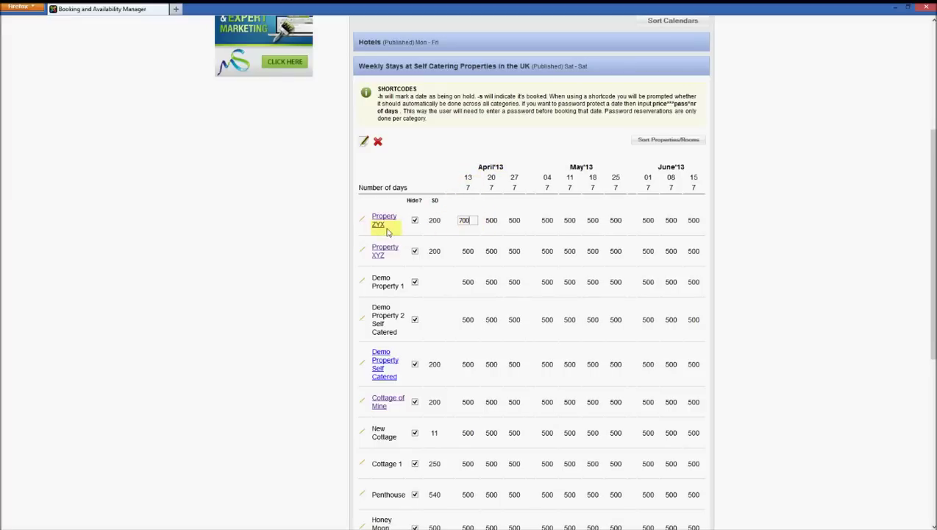
{"action": "left_click", "coordinate": [492, 221]}
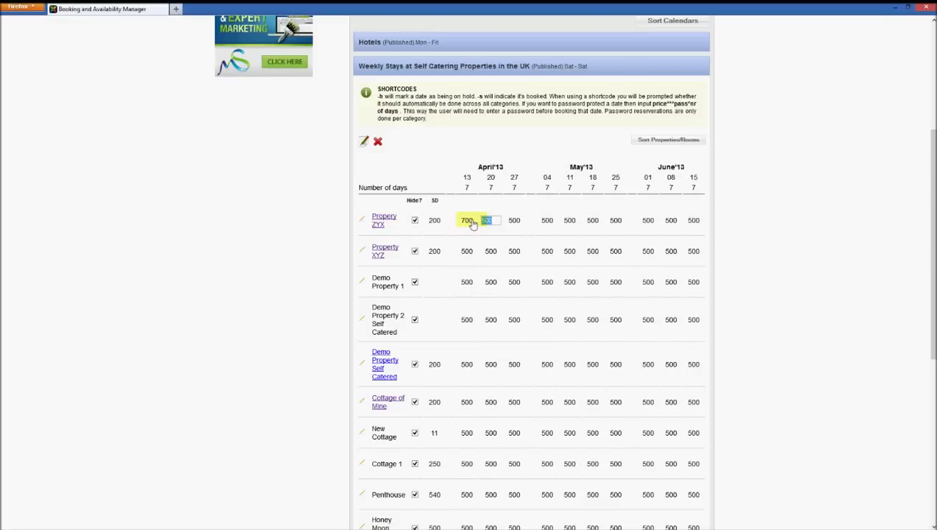
{"action": "type", "text": "550"}
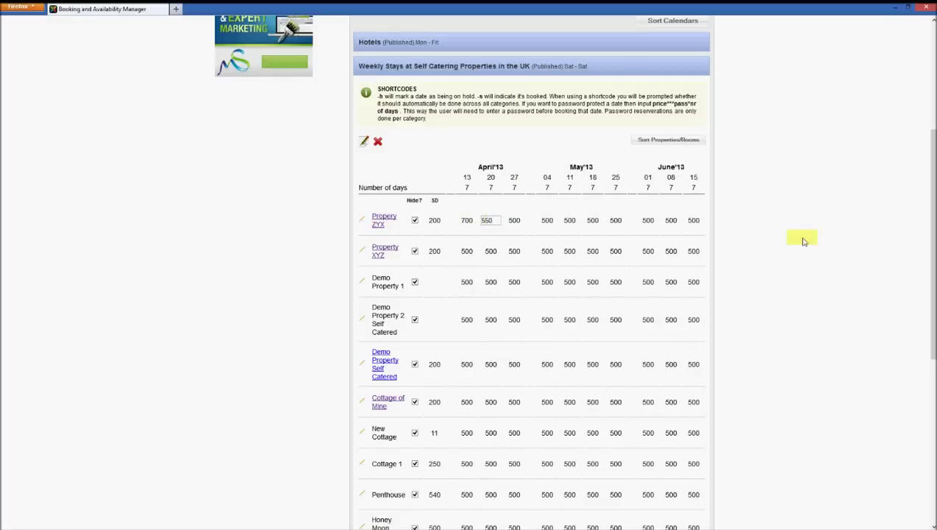
{"action": "left_click", "coordinate": [804, 241]}
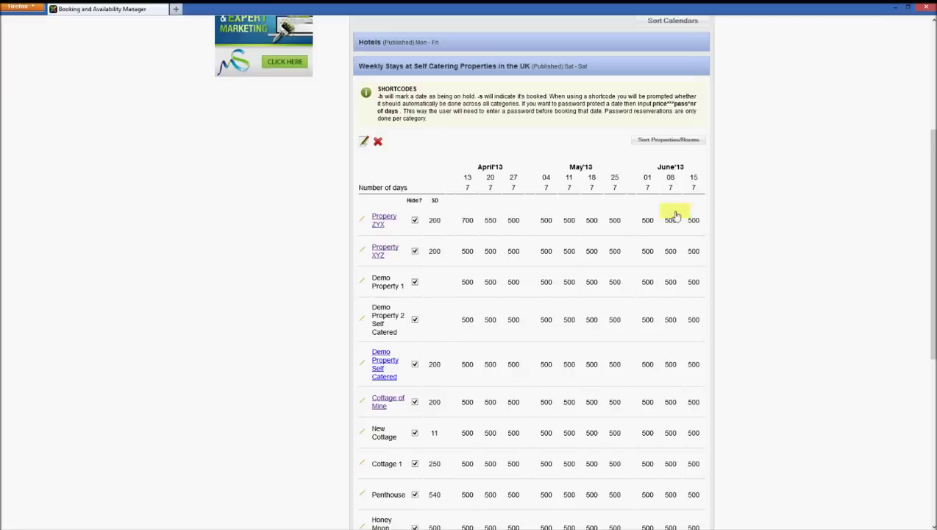
{"action": "left_click", "coordinate": [618, 222]}
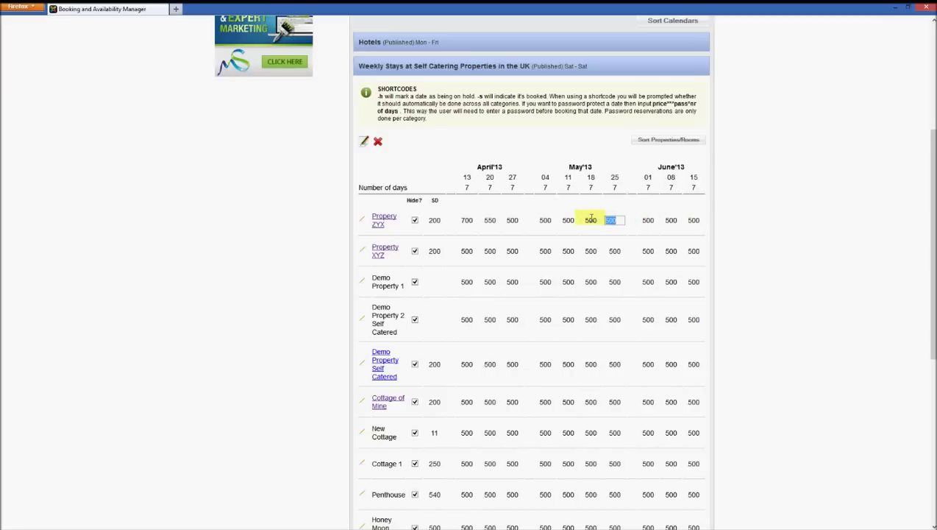
{"action": "type", "text": "400"}
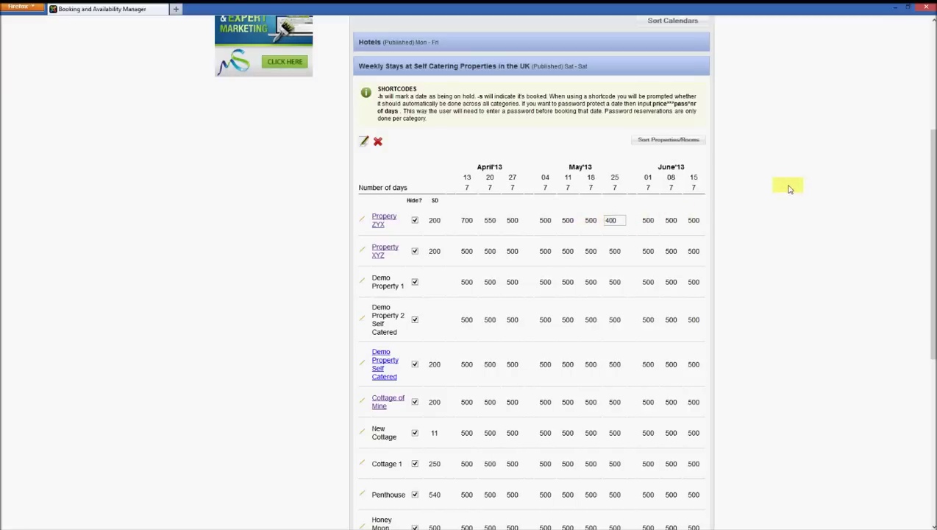
{"action": "left_click", "coordinate": [784, 187]}
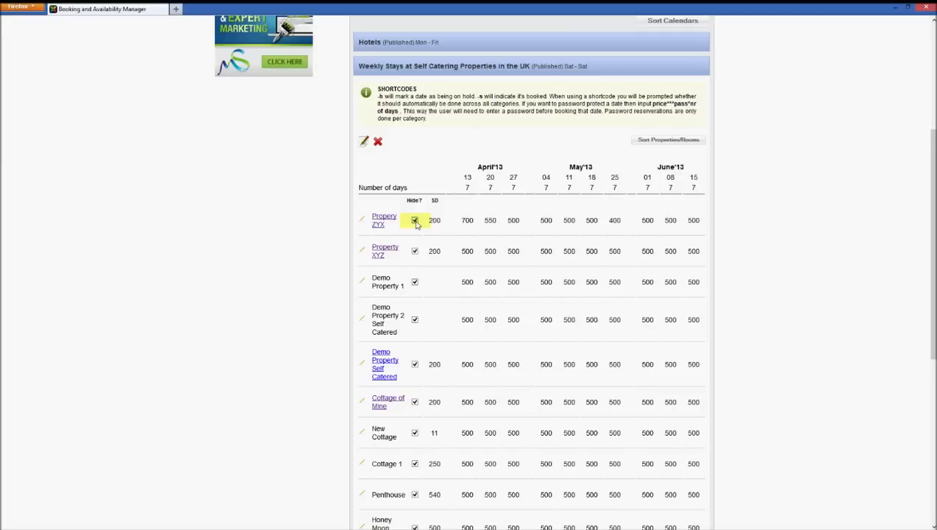
{"action": "left_click", "coordinate": [415, 221]}
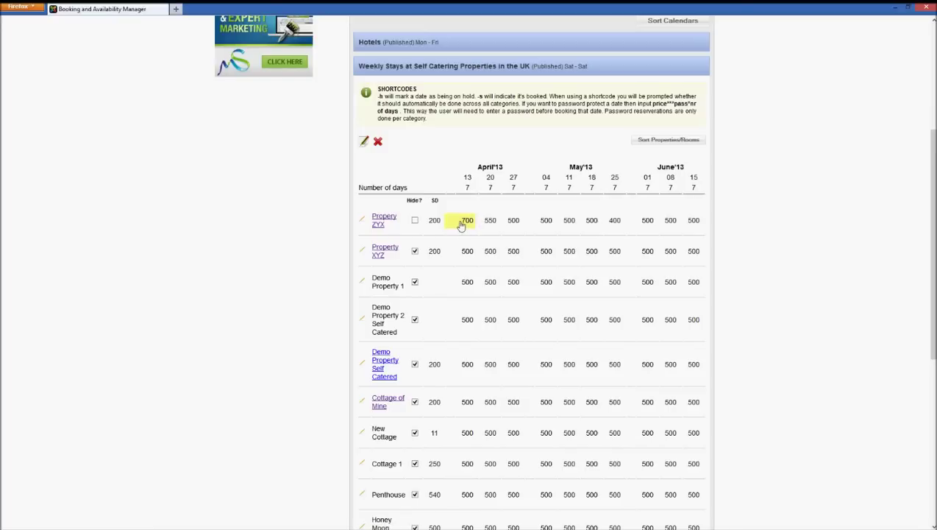
- Unhide Cottage of Mine and price it 700 for 20 April, 540 for 4 May
{"action": "scroll", "coordinate": [468, 220], "scroll_direction": "down", "scroll_amount": 2}
{"action": "scroll", "coordinate": [471, 221], "scroll_direction": "down", "scroll_amount": 2}
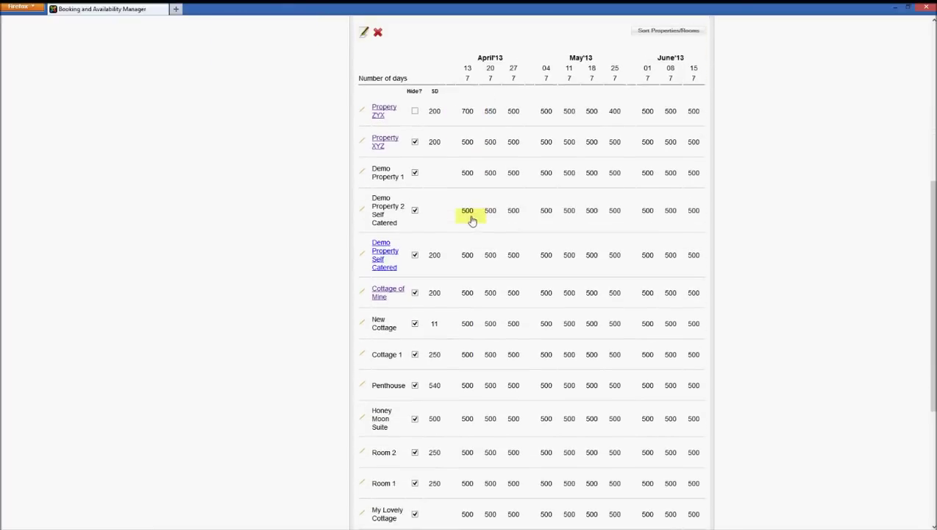
{"action": "left_click", "coordinate": [415, 292]}
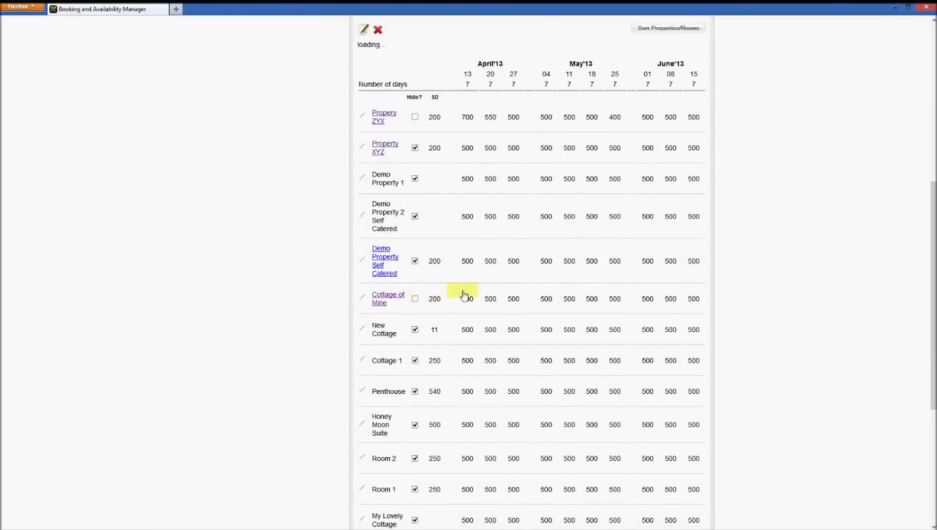
{"action": "left_click", "coordinate": [490, 292]}
{"action": "type", "text": "700"}
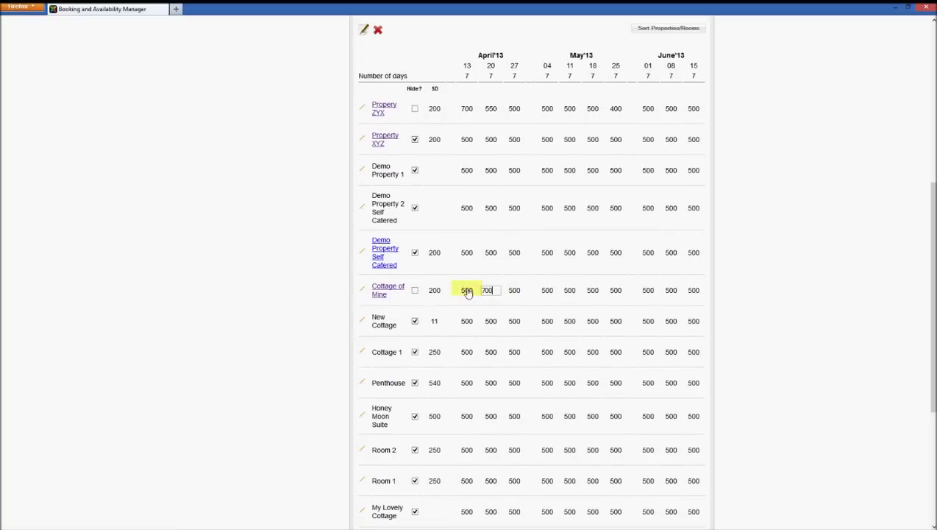
{"action": "left_click", "coordinate": [556, 291]}
{"action": "type", "text": "0"}
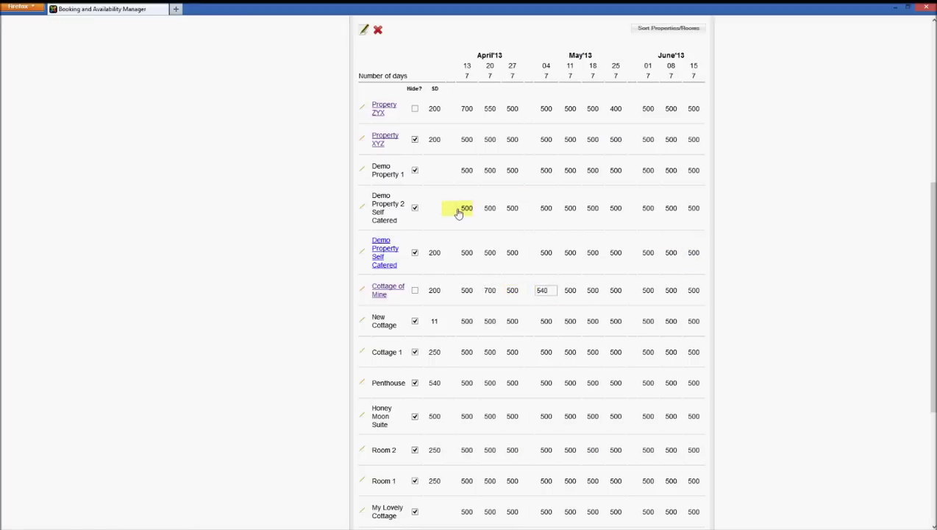
{"action": "left_click", "coordinate": [224, 203]}
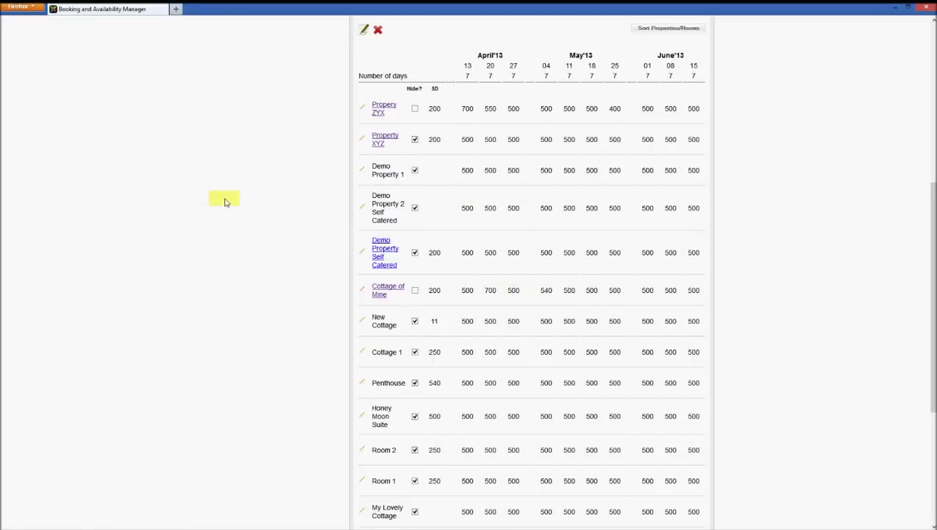
{"action": "scroll", "coordinate": [224, 203], "scroll_direction": "up", "scroll_amount": 5}
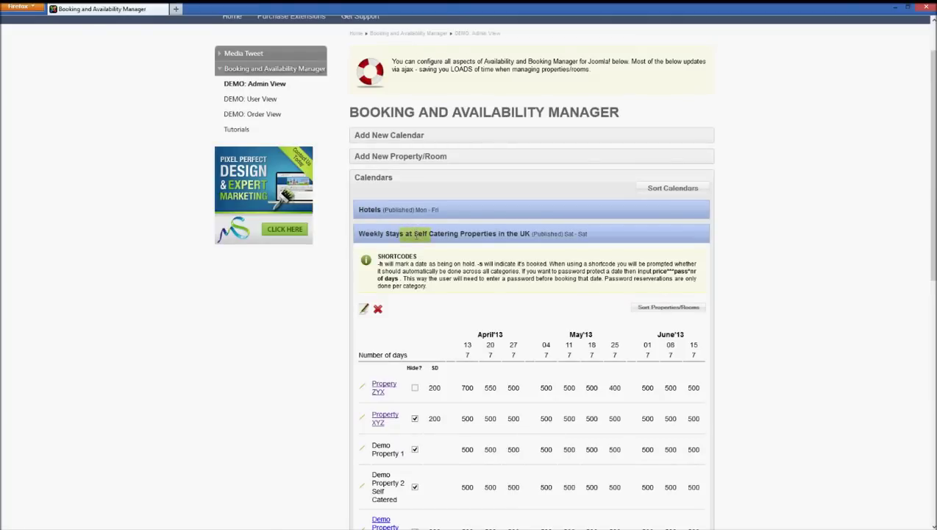
{"action": "left_click", "coordinate": [417, 234]}
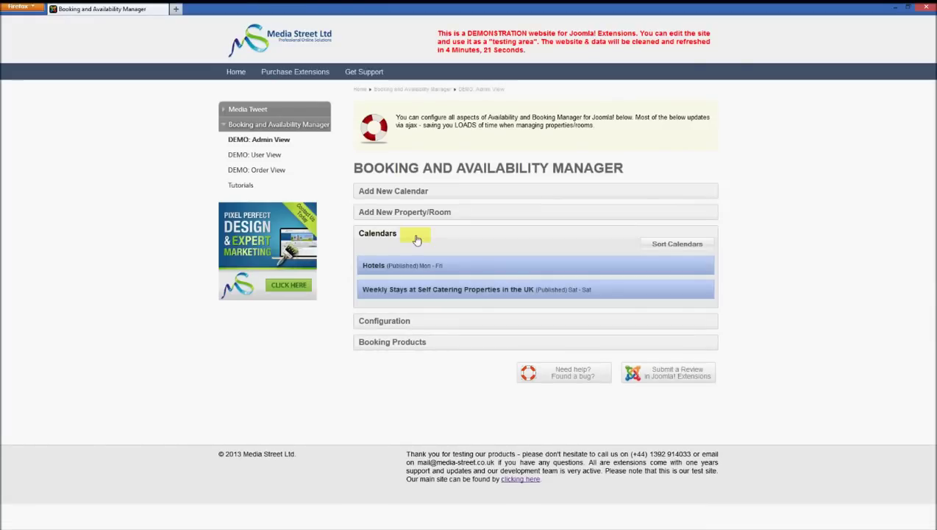
{"action": "left_click", "coordinate": [416, 240]}
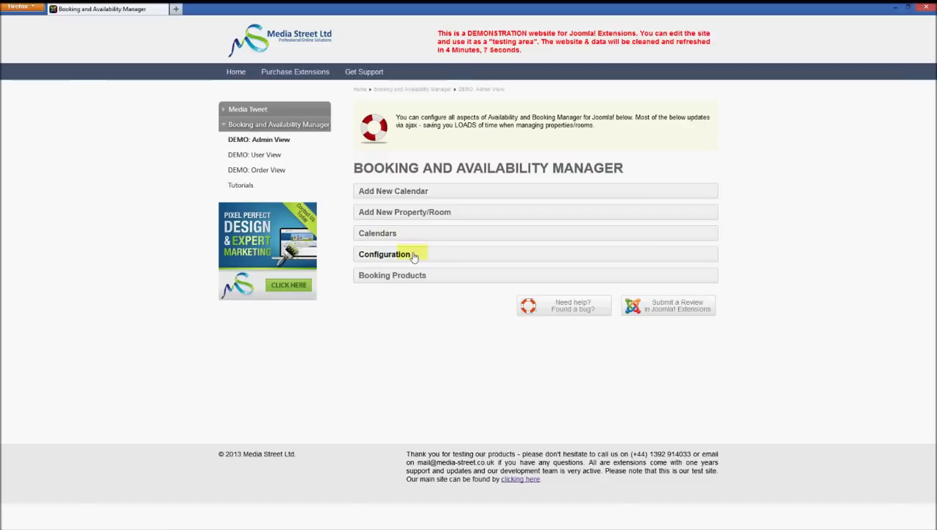
- Expand Configuration, scroll through its settings, and show the Pending Email template placeholders
{"action": "left_click", "coordinate": [414, 254]}
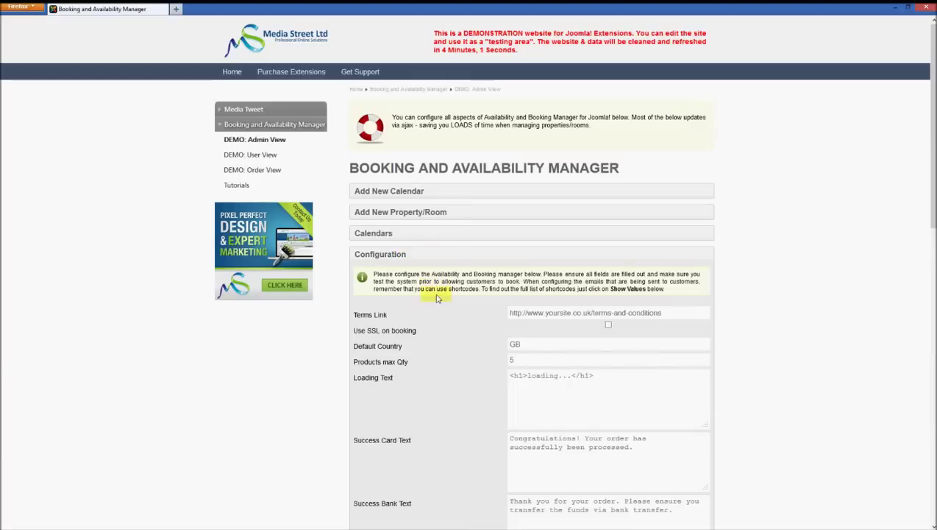
{"action": "scroll", "coordinate": [436, 297], "scroll_direction": "down", "scroll_amount": 2}
{"action": "scroll", "coordinate": [435, 298], "scroll_direction": "down", "scroll_amount": 3}
{"action": "scroll", "coordinate": [435, 299], "scroll_direction": "up", "scroll_amount": 2}
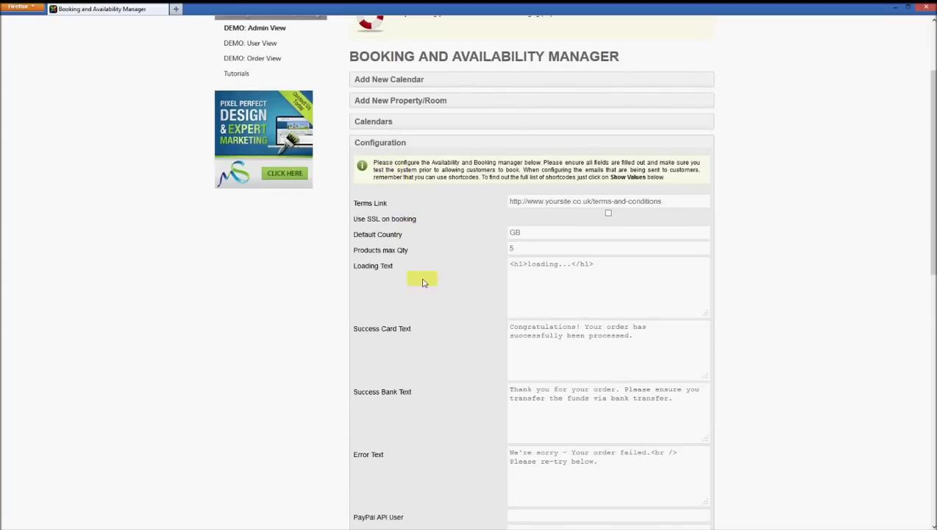
{"action": "scroll", "coordinate": [418, 276], "scroll_direction": "down", "scroll_amount": 4}
{"action": "scroll", "coordinate": [417, 310], "scroll_direction": "down", "scroll_amount": 3}
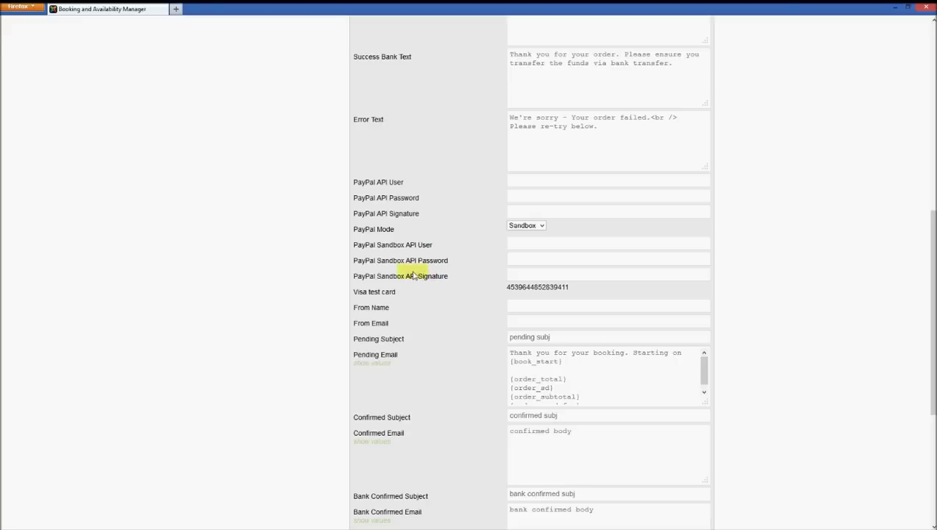
{"action": "scroll", "coordinate": [413, 273], "scroll_direction": "down", "scroll_amount": 3}
{"action": "scroll", "coordinate": [411, 271], "scroll_direction": "down", "scroll_amount": 2}
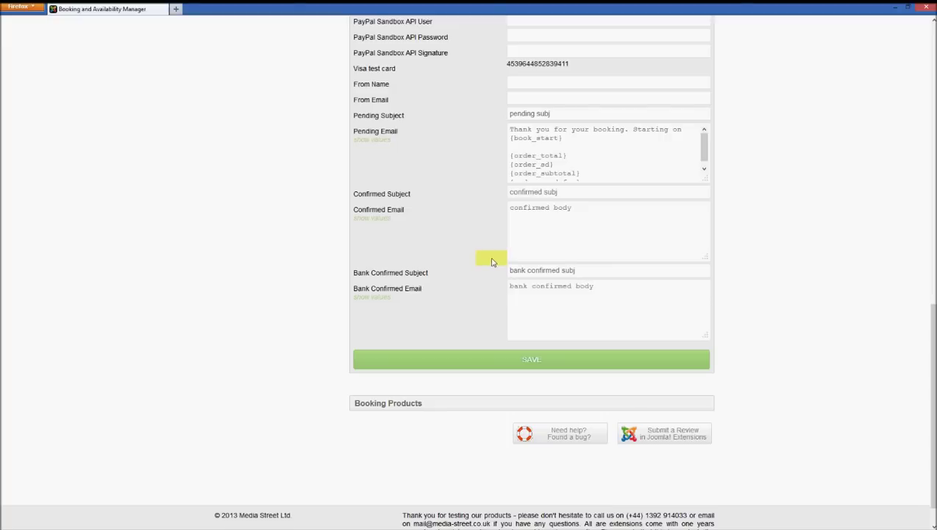
{"action": "left_click", "coordinate": [379, 143]}
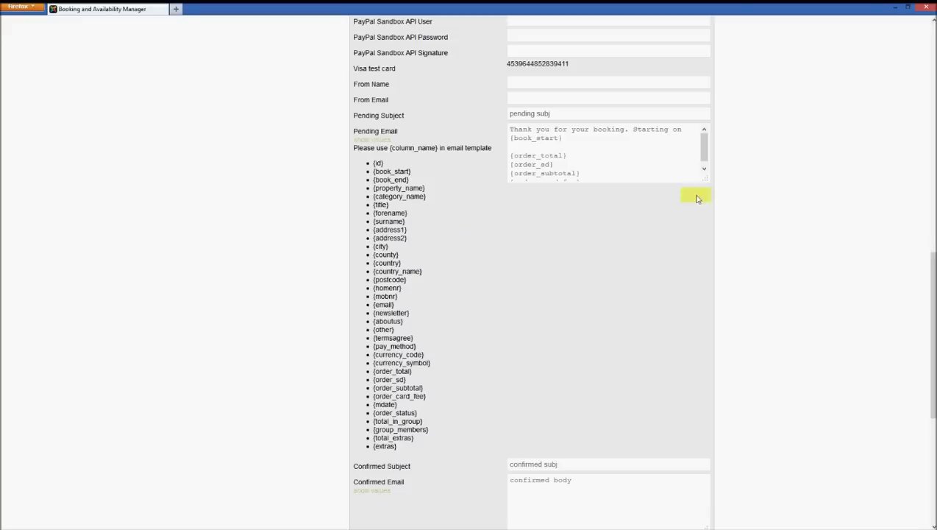
- Enlarge the Pending Email box and copy the {forename} placeholder from the values list
{"action": "left_click_drag", "start_coordinate": [702, 178], "coordinate": [700, 486]}
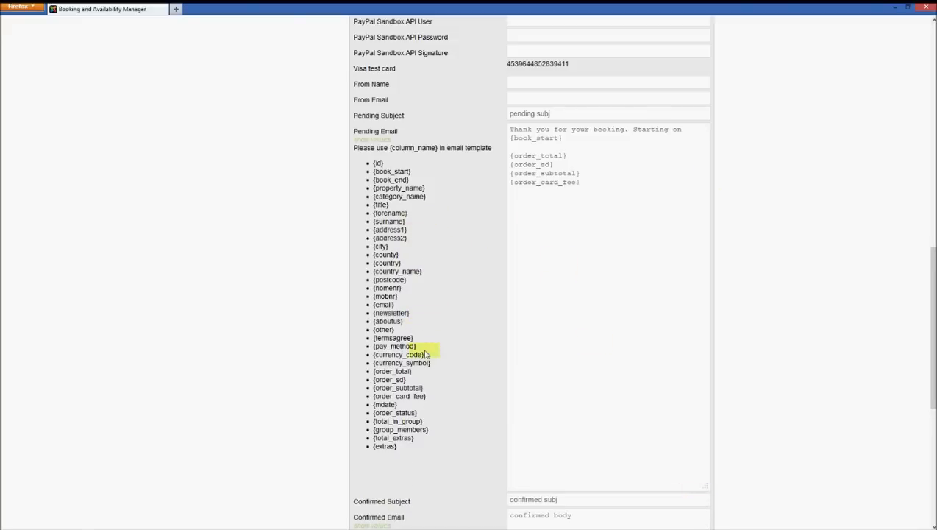
{"action": "left_click_drag", "start_coordinate": [425, 389], "coordinate": [370, 388]}
{"action": "left_click", "coordinate": [417, 376]}
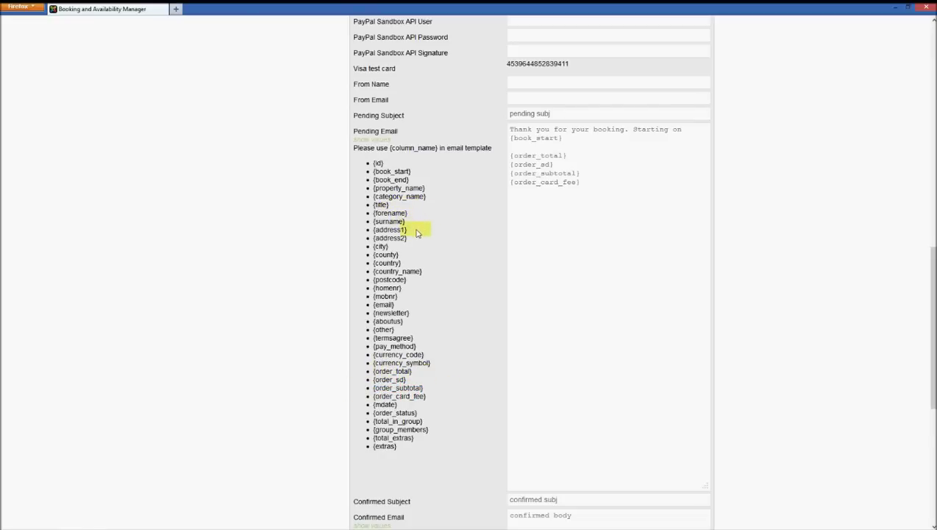
{"action": "left_click_drag", "start_coordinate": [419, 221], "coordinate": [377, 212]}
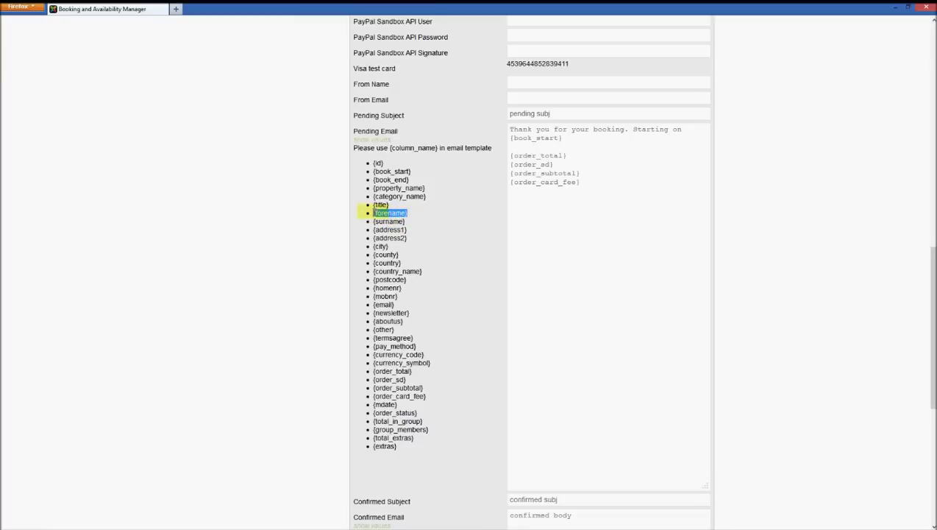
- Replace the Pending Email text with 'Dear {forename},' and hide the placeholder list
{"action": "left_click_drag", "start_coordinate": [588, 190], "coordinate": [439, 102]}
{"action": "type", "text": "b"}
{"action": "type", "text": "{forename}"}
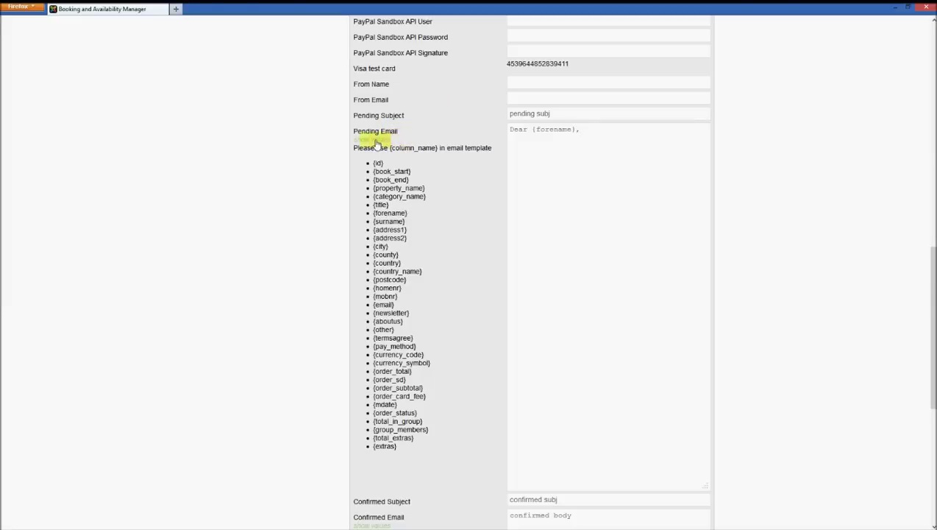
{"action": "left_click", "coordinate": [373, 142]}
{"action": "scroll", "coordinate": [522, 162], "scroll_direction": "down", "scroll_amount": 4}
{"action": "scroll", "coordinate": [463, 252], "scroll_direction": "down", "scroll_amount": 4}
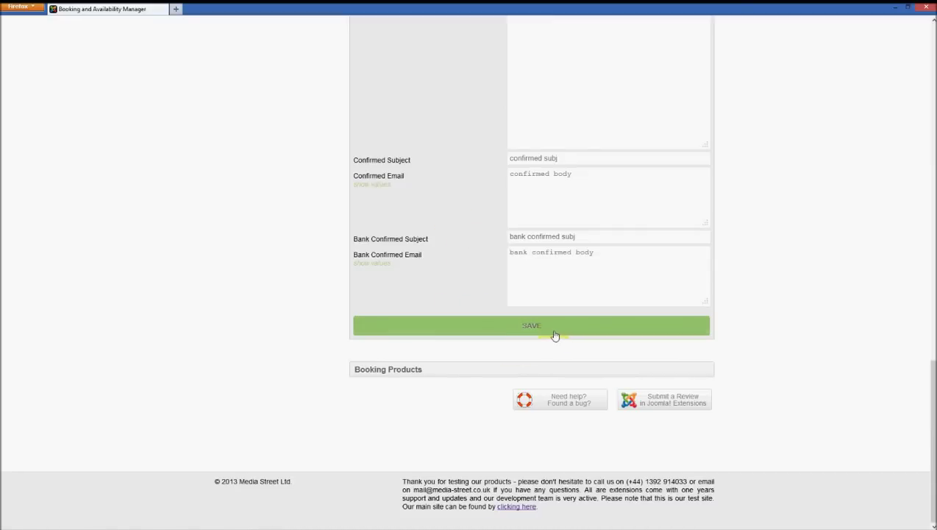
- Expand Booking Products to show Newspapers 5.00 and Breakfast 10.00, then collapse Configuration
{"action": "left_click", "coordinate": [415, 371]}
{"action": "scroll", "coordinate": [333, 352], "scroll_direction": "down", "scroll_amount": 3}
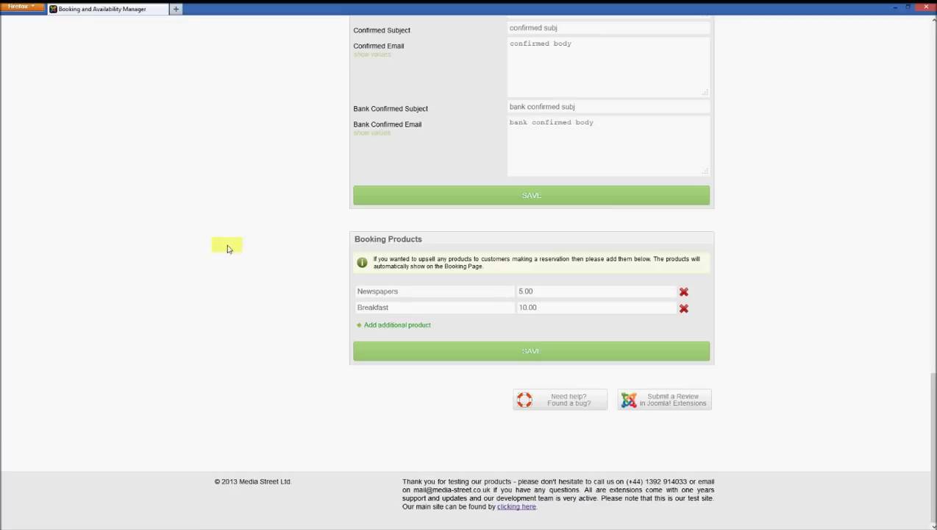
{"action": "scroll", "coordinate": [307, 256], "scroll_direction": "up", "scroll_amount": 10}
{"action": "scroll", "coordinate": [307, 256], "scroll_direction": "up", "scroll_amount": 5}
{"action": "scroll", "coordinate": [308, 256], "scroll_direction": "up", "scroll_amount": 10}
{"action": "left_click", "coordinate": [406, 255]}
- Show the user view's 'Weekly stays at self catering properties in the UK' price calendar
{"action": "left_click", "coordinate": [381, 275]}
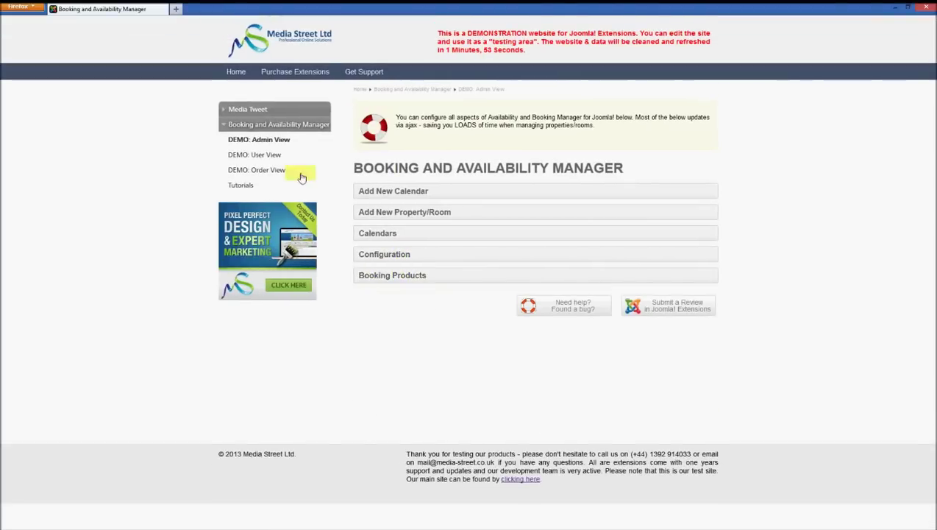
{"action": "left_click", "coordinate": [263, 156]}
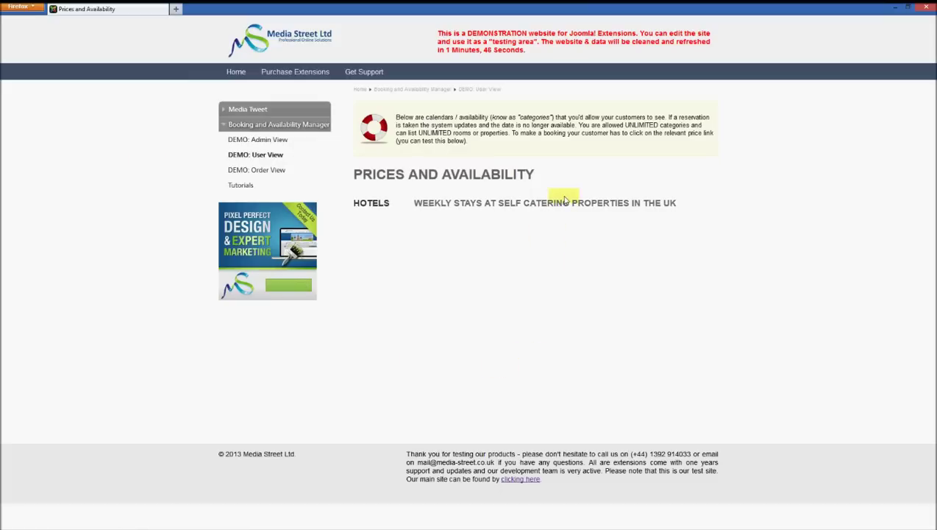
{"action": "left_click", "coordinate": [496, 210]}
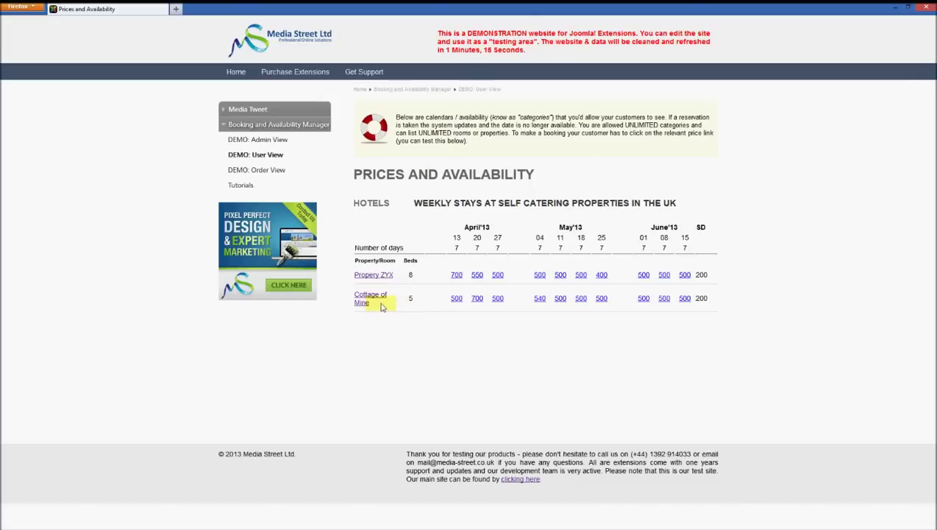
- Open the £700.00 booking form for Cottage of Mine's week of 13/04/2013
{"action": "left_click", "coordinate": [456, 300]}
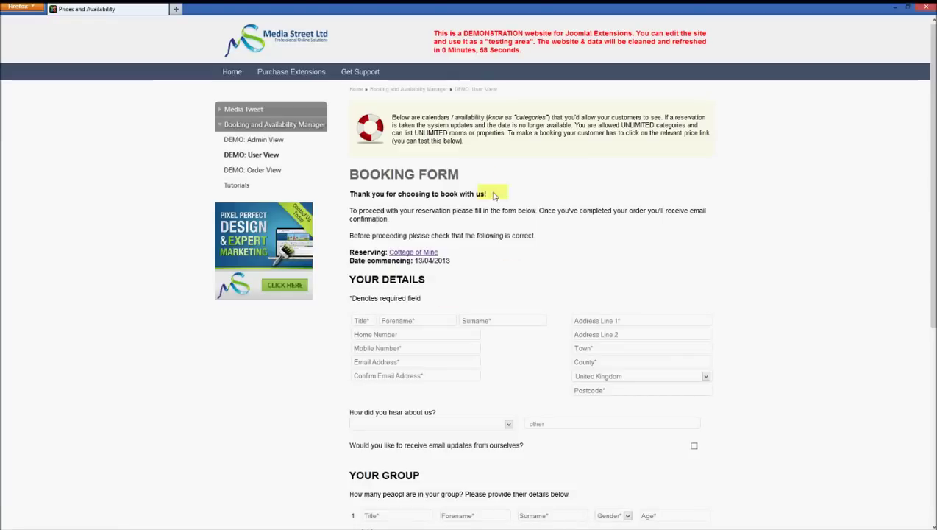
{"action": "scroll", "coordinate": [491, 270], "scroll_direction": "down", "scroll_amount": 2}
{"action": "scroll", "coordinate": [489, 269], "scroll_direction": "down", "scroll_amount": 4}
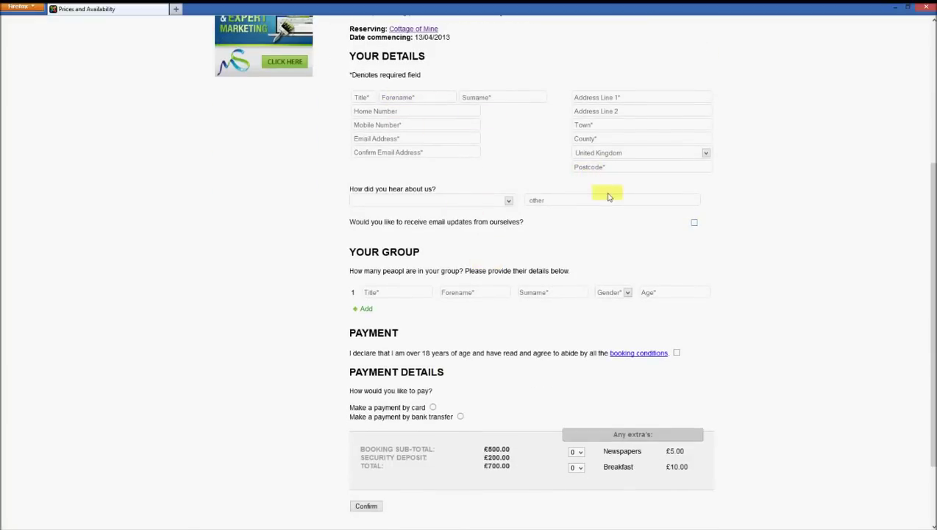
{"action": "scroll", "coordinate": [585, 224], "scroll_direction": "down", "scroll_amount": 3}
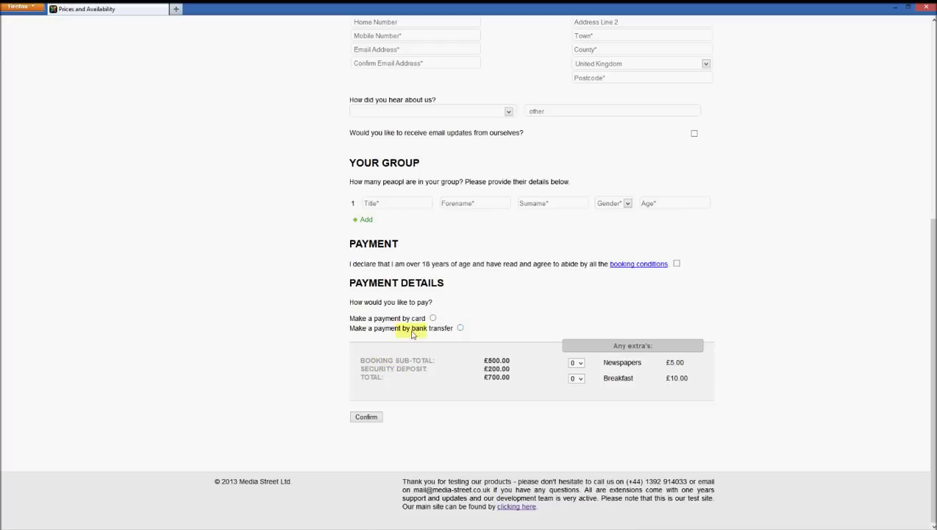
- Choose card payment, raising the total to £717.50, and confirm the booking
{"action": "left_click", "coordinate": [434, 319]}
{"action": "scroll", "coordinate": [476, 268], "scroll_direction": "down", "scroll_amount": 4}
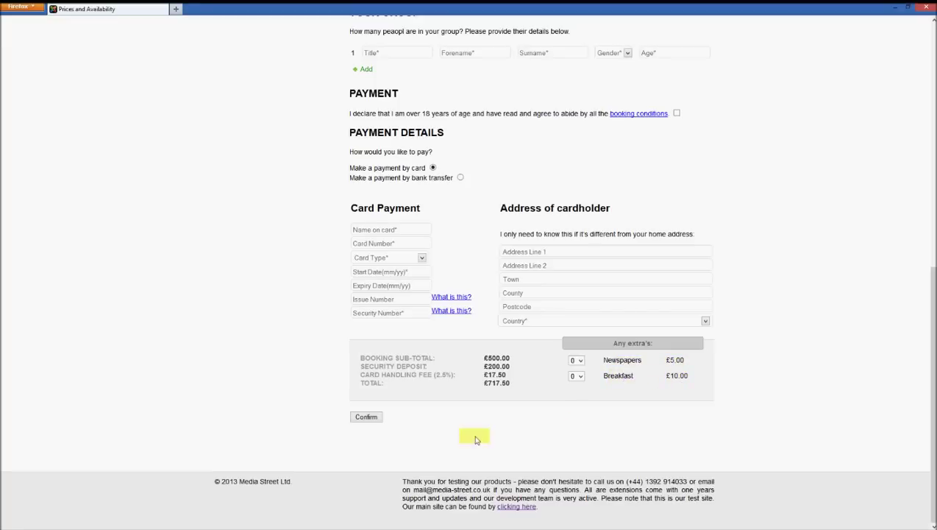
{"action": "left_click", "coordinate": [365, 416]}
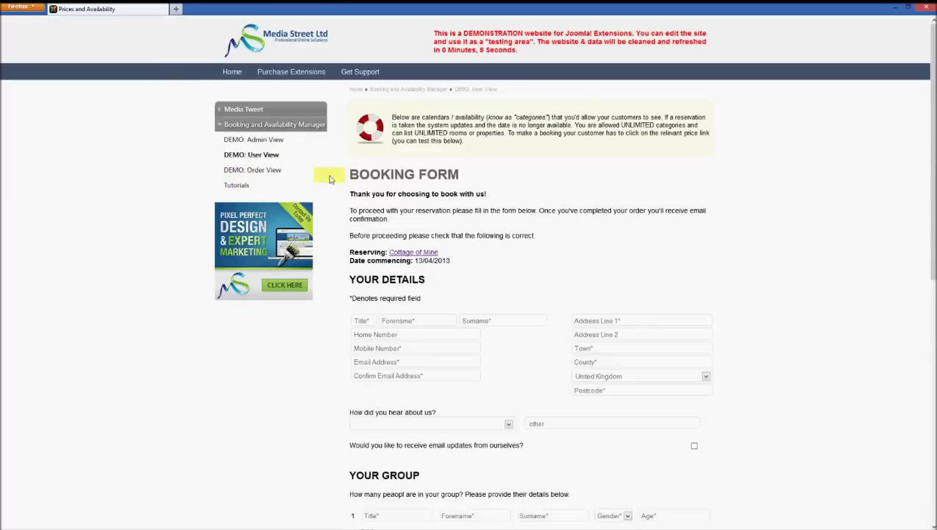
{"action": "left_click", "coordinate": [263, 171]}
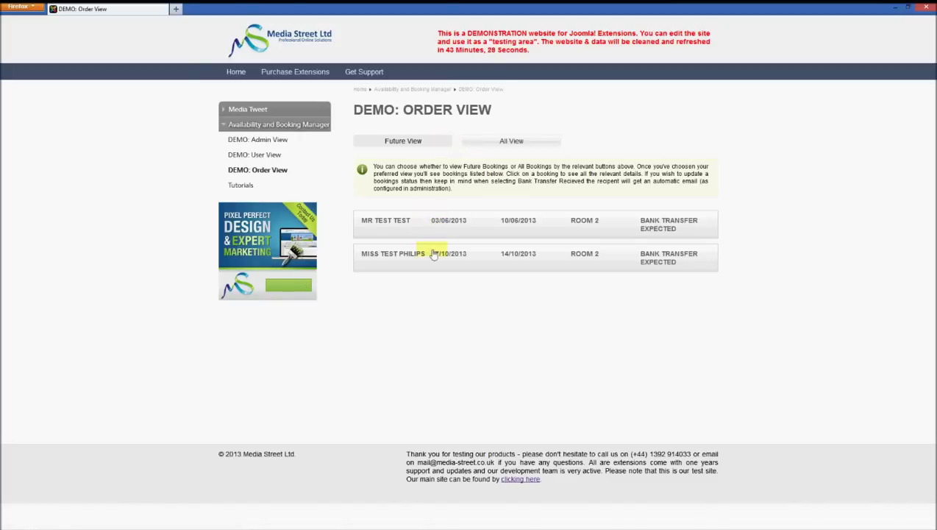
- Expand the 03/06/2013 Room 2 booking to review buyer, order, group details and status options
{"action": "left_click", "coordinate": [404, 223]}
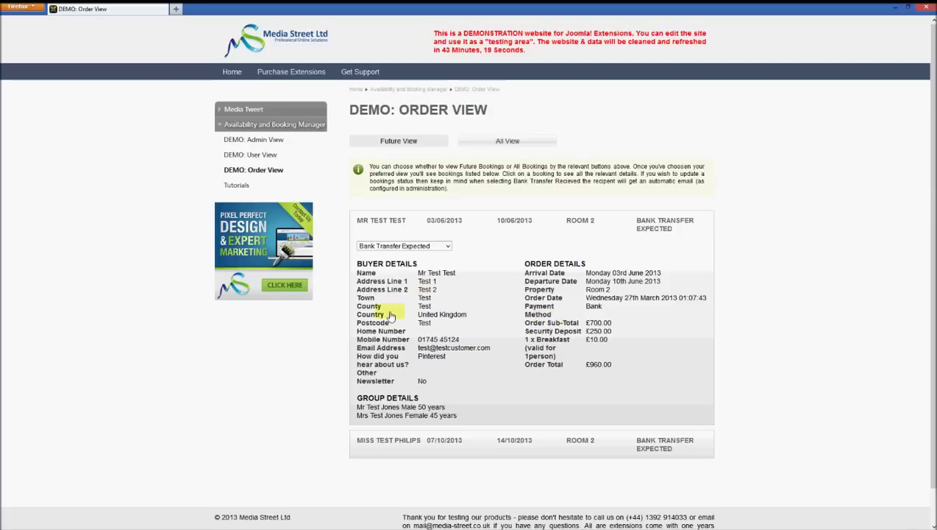
{"action": "mouse_move", "coordinate": [524, 271]}
{"action": "left_mouse_down"}
{"action": "mouse_move", "coordinate": [543, 334]}
{"action": "mouse_move", "coordinate": [564, 366]}
{"action": "left_mouse_up"}
{"action": "left_click", "coordinate": [668, 376]}
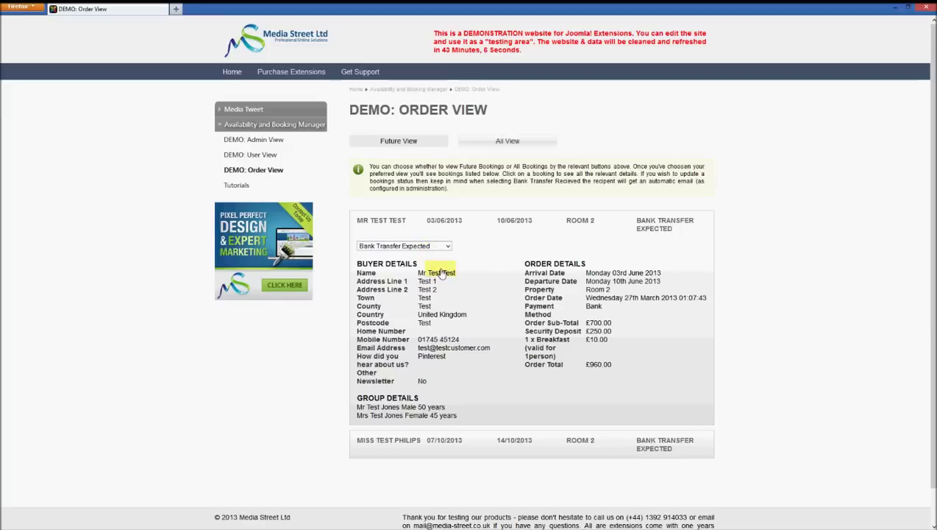
{"action": "left_click", "coordinate": [446, 246]}
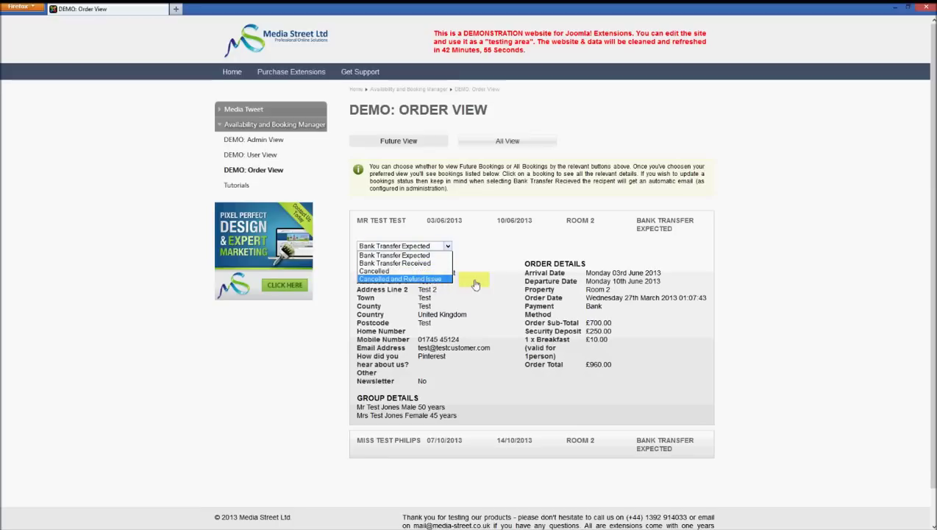
{"action": "left_click", "coordinate": [474, 275]}
{"action": "left_click", "coordinate": [461, 221]}
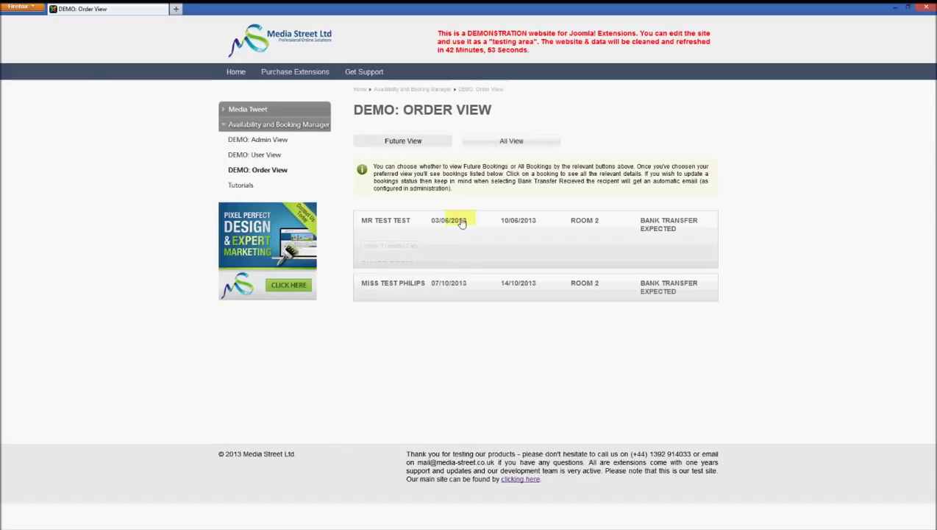